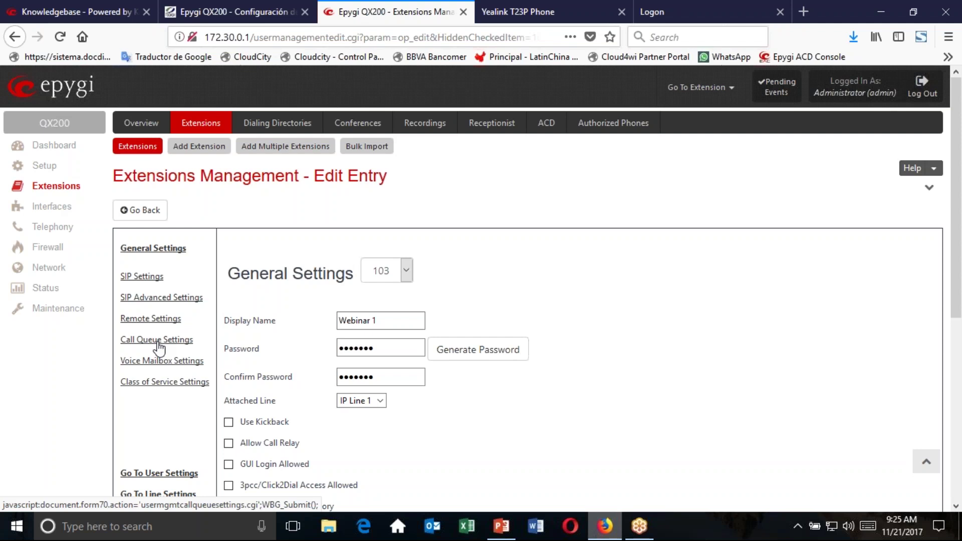
# Step: Open the Call Queue Settings of extension 103 and enable its call queue
pyautogui.click(159, 340)
pyautogui.scroll(-3, 272, 303)
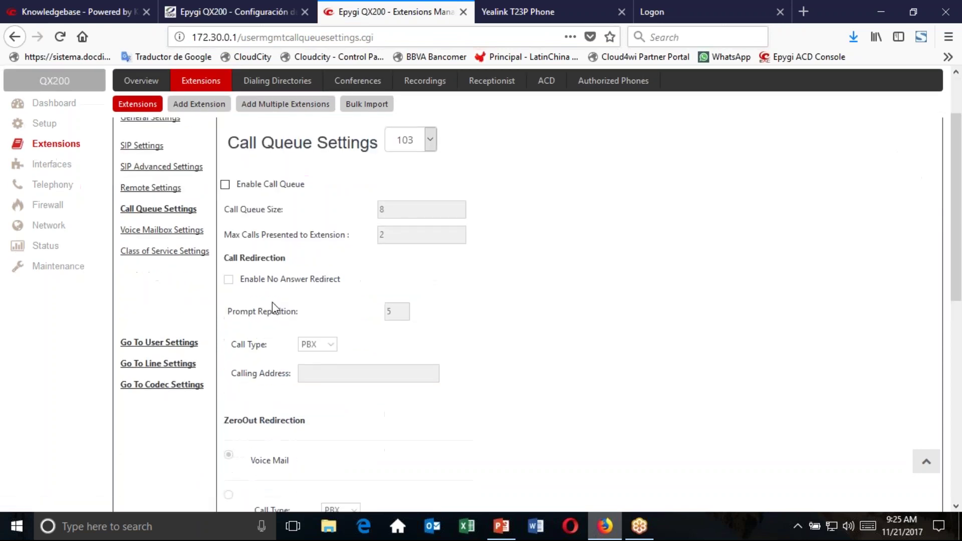
pyautogui.scroll(3, 274, 295)
pyautogui.scroll(-3, 275, 295)
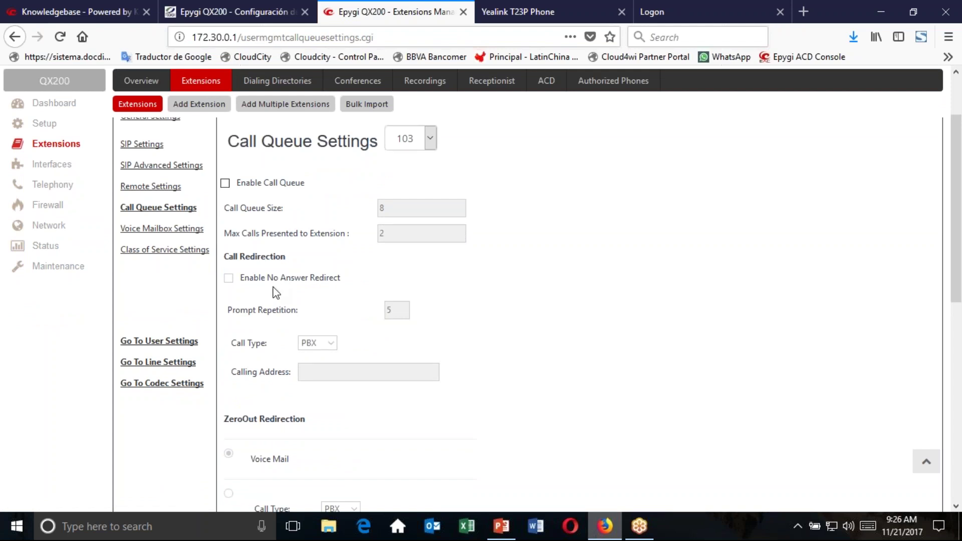
pyautogui.click(225, 183)
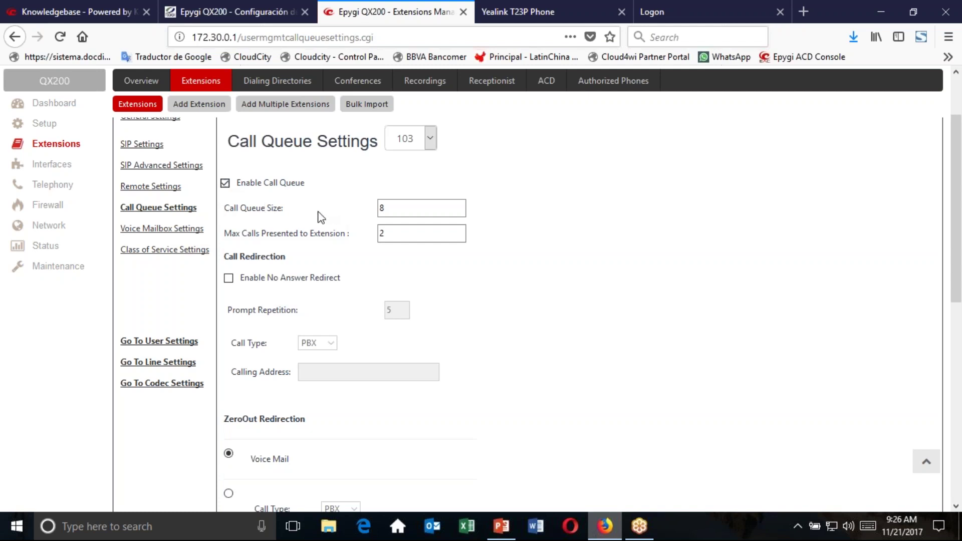
# Step: Examine the Call Queue Size and Max Calls Presented to Extension values
pyautogui.click(386, 208)
pyautogui.doubleClick(382, 208)
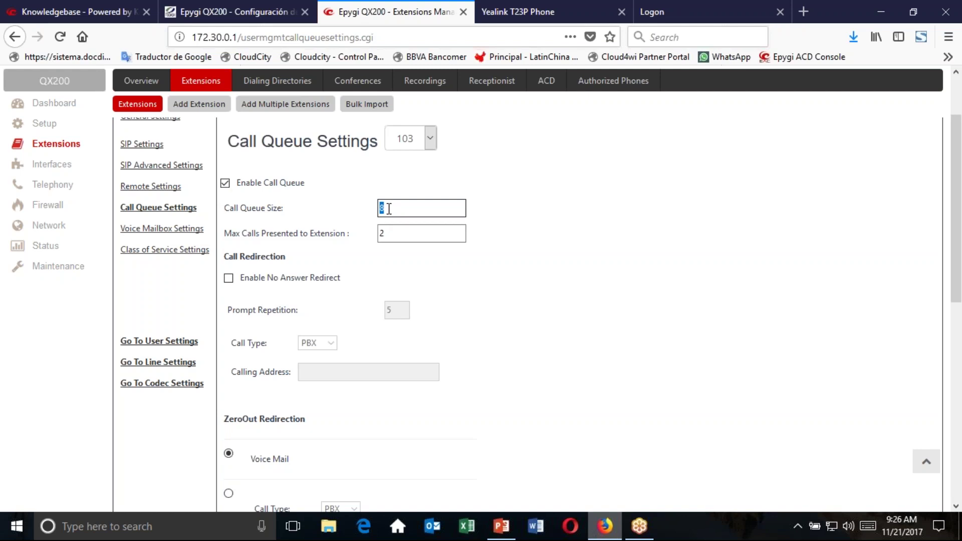
pyautogui.click(387, 234)
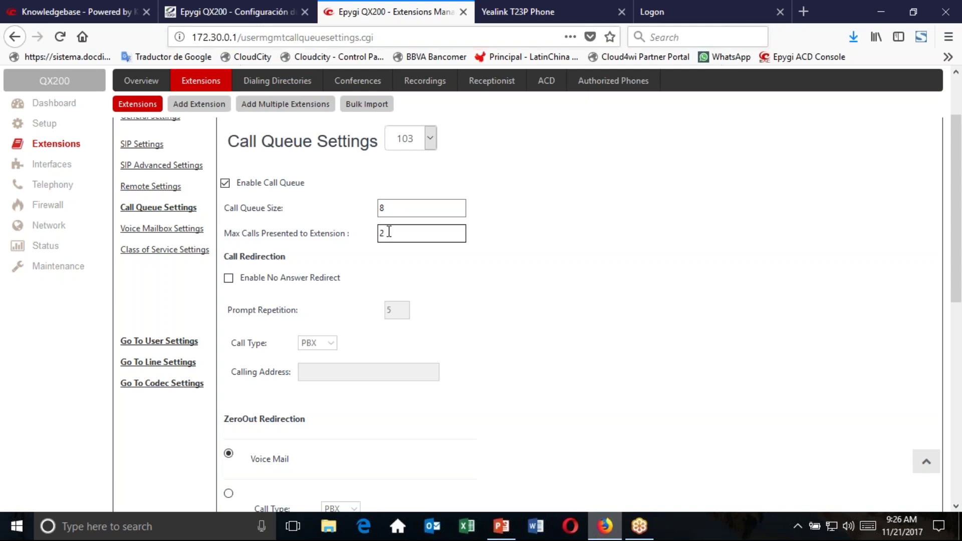
pyautogui.click(377, 245)
pyautogui.click(516, 245)
pyautogui.click(386, 232)
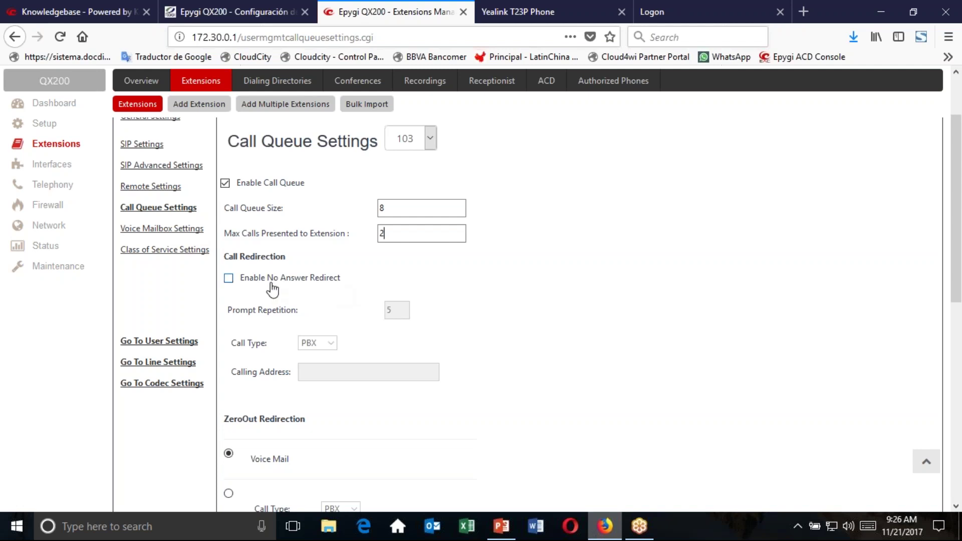
# Step: Enable No Answer Redirect for the queue with call type PBX and calling address 120
pyautogui.click(228, 280)
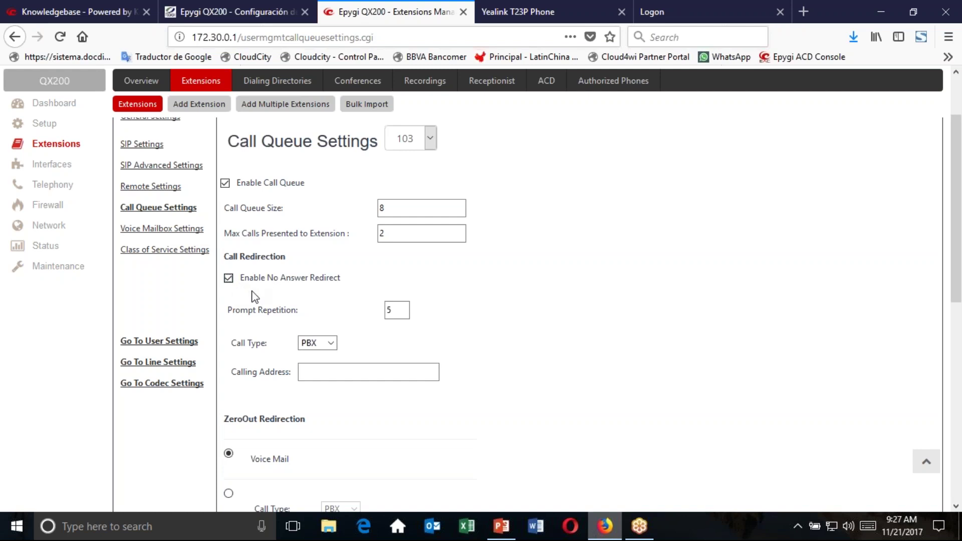
pyautogui.scroll(-3, 283, 295)
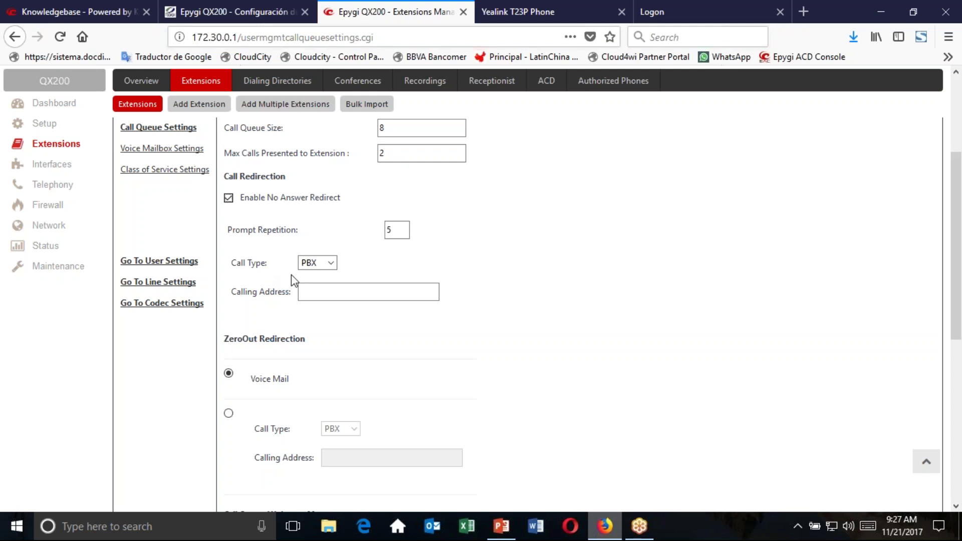
pyautogui.click(330, 265)
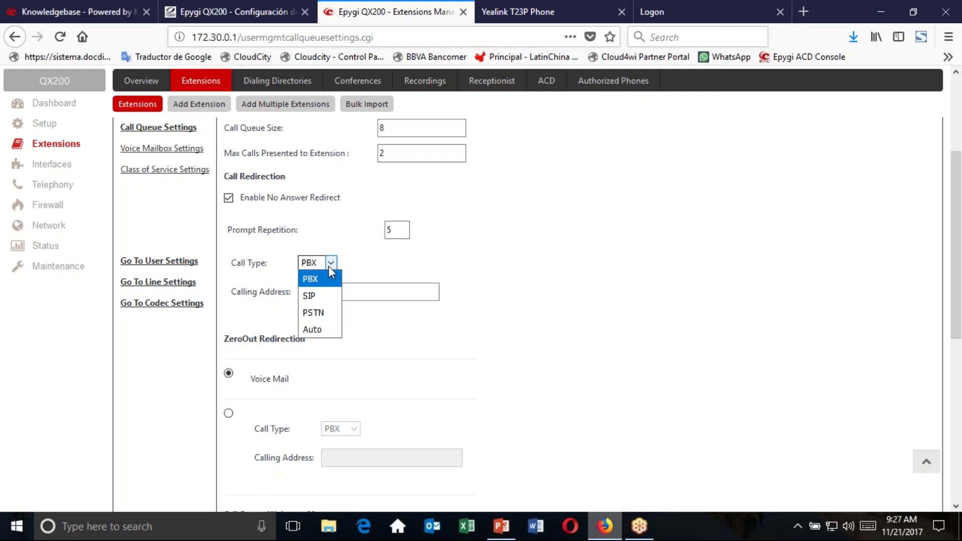
pyautogui.click(331, 272)
pyautogui.click(330, 292)
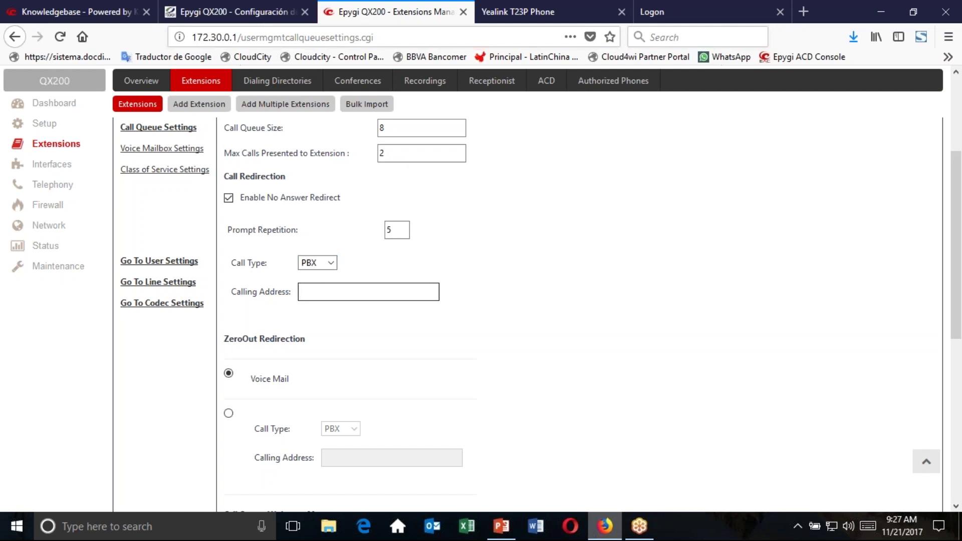
pyautogui.write('00')
pyautogui.moveTo(323, 294); pyautogui.dragTo(300, 296)
pyautogui.click(324, 295)
pyautogui.press('BackSpace')
pyautogui.press('BackSpace')
pyautogui.write('120')
# Step: Set the call type of the No Answer Redirect to Auto
pyautogui.click(331, 262)
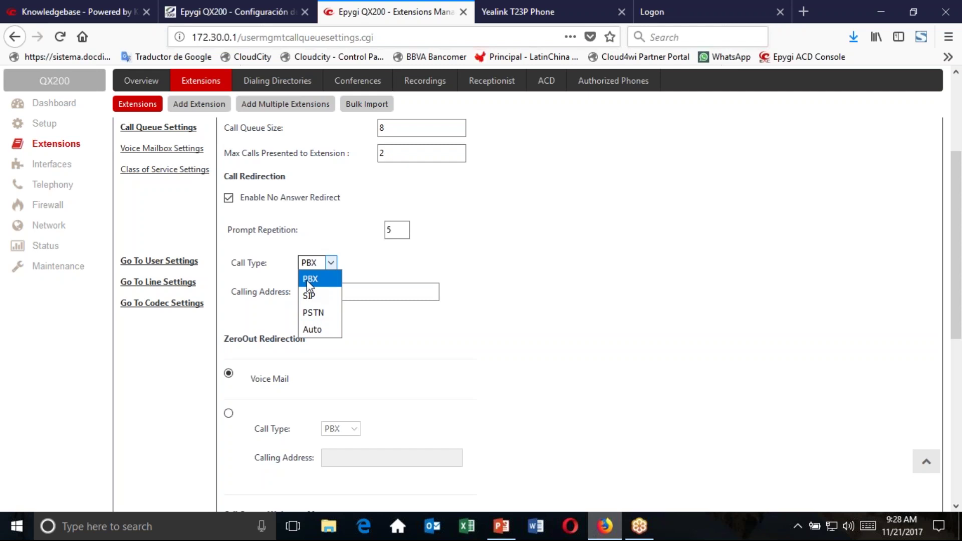
pyautogui.click(309, 295)
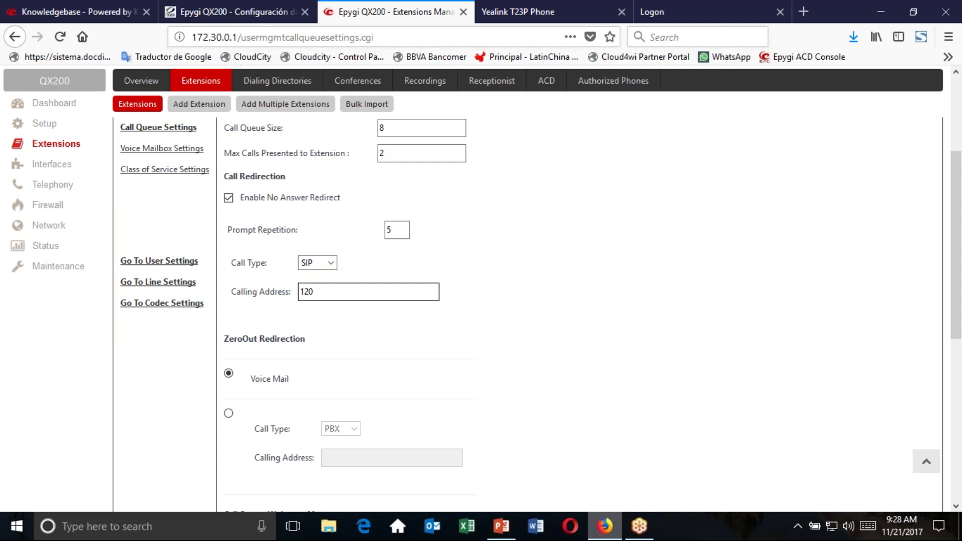
pyautogui.click(330, 265)
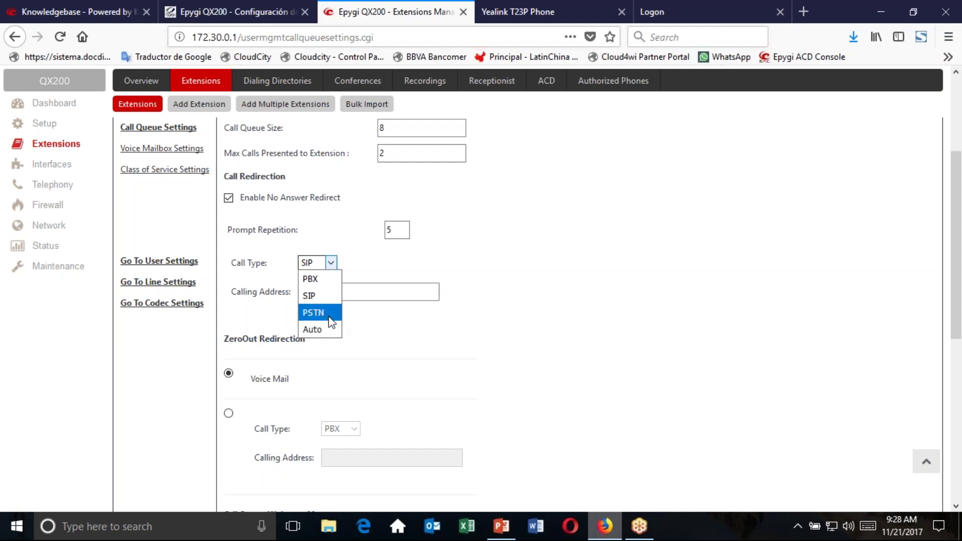
pyautogui.click(348, 321)
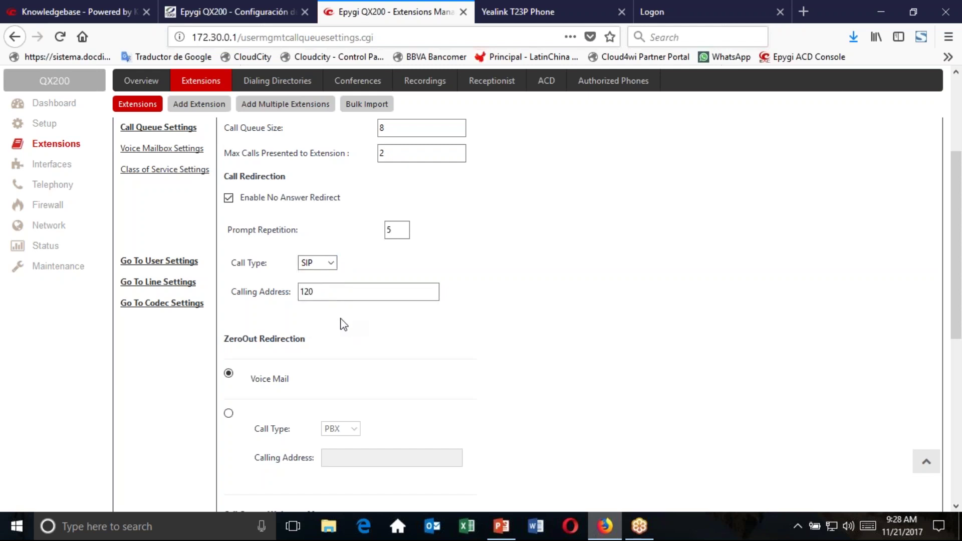
pyautogui.click(334, 266)
pyautogui.click(325, 332)
# Step: Switch ZeroOut Redirection from Voice Mail to a PBX call with calling address 120
pyautogui.scroll(-3, 341, 281)
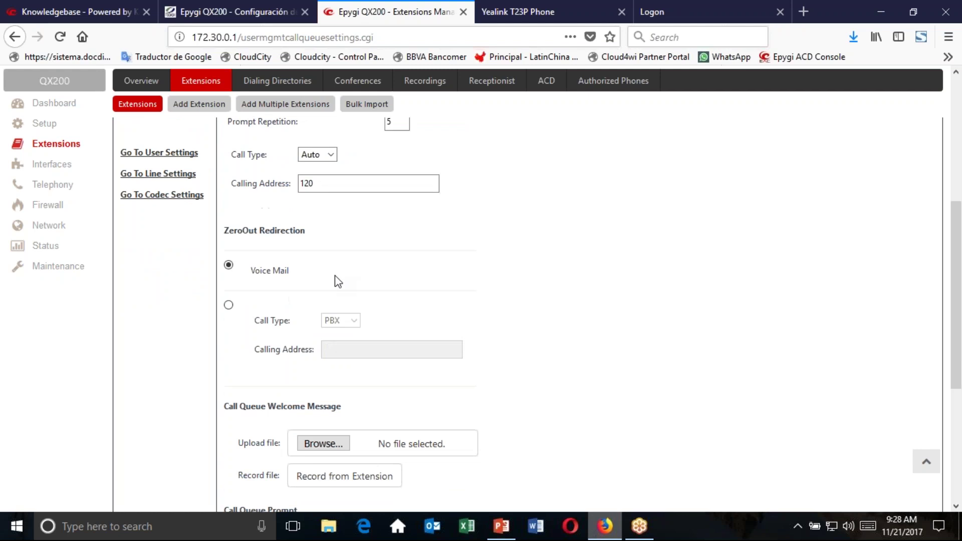
pyautogui.scroll(2, 274, 244)
pyautogui.scroll(-2, 274, 243)
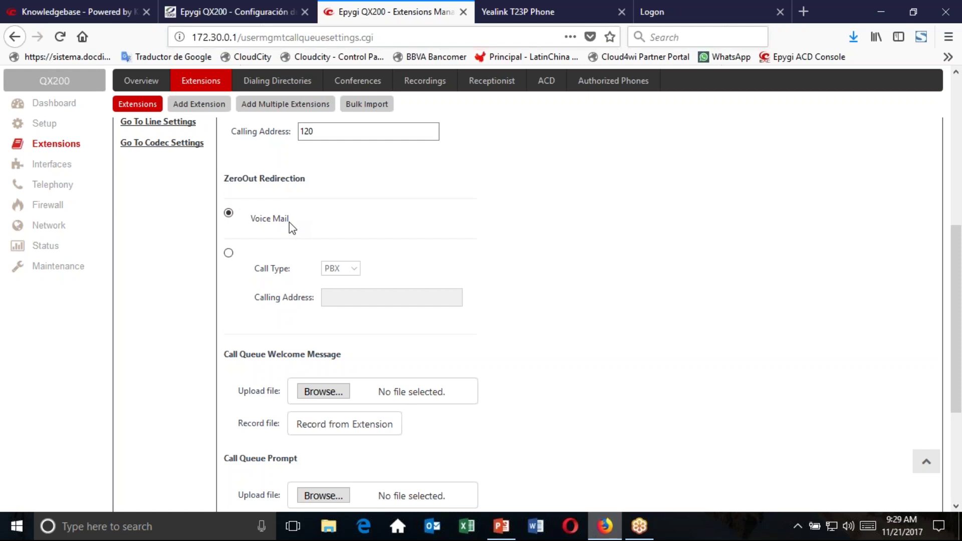
pyautogui.click(229, 253)
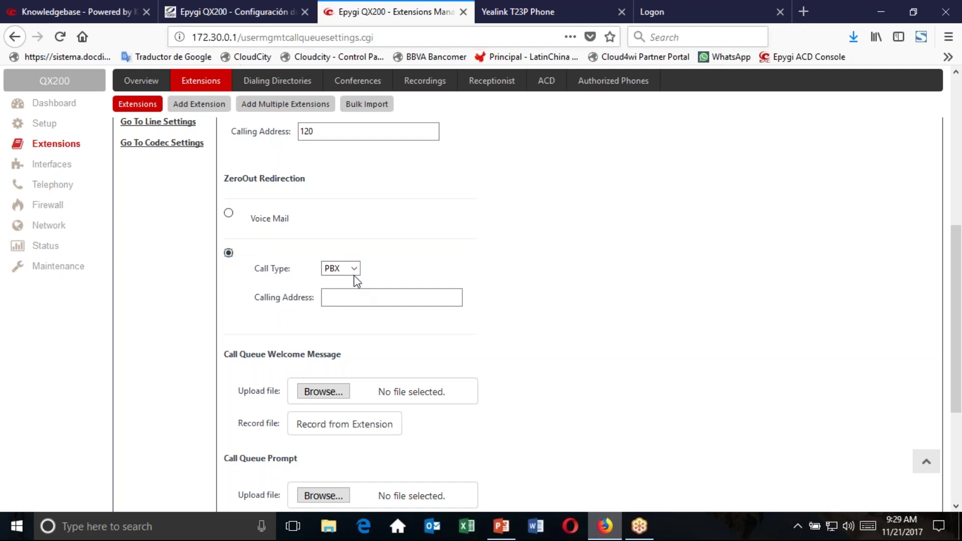
pyautogui.click(351, 297)
pyautogui.write('120')
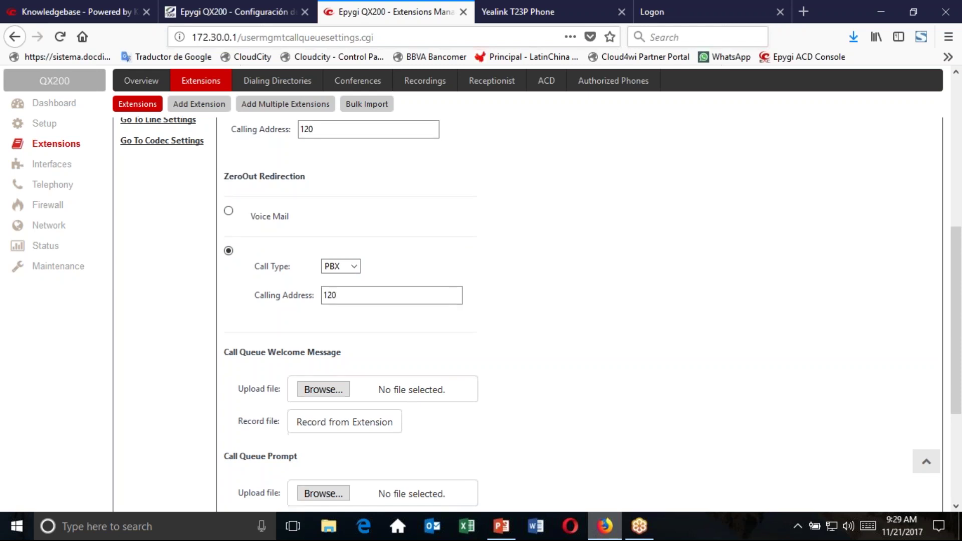
# Step: Review the prompt repetition, welcome message and queue prompt options, and return to the extensions list without saving
pyautogui.scroll(-3, 246, 289)
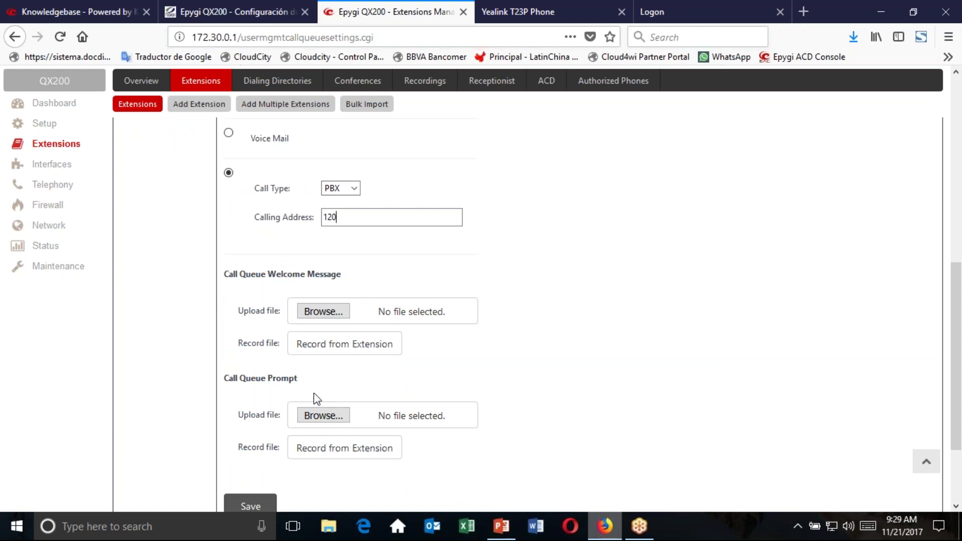
pyautogui.scroll(5, 519, 401)
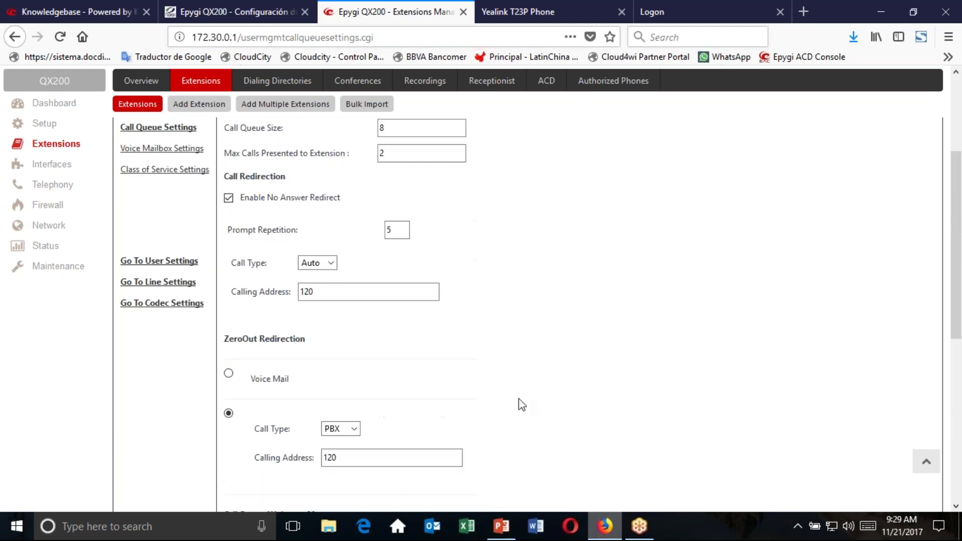
pyautogui.doubleClick(385, 230)
pyautogui.scroll(-7, 441, 259)
pyautogui.scroll(5, 457, 269)
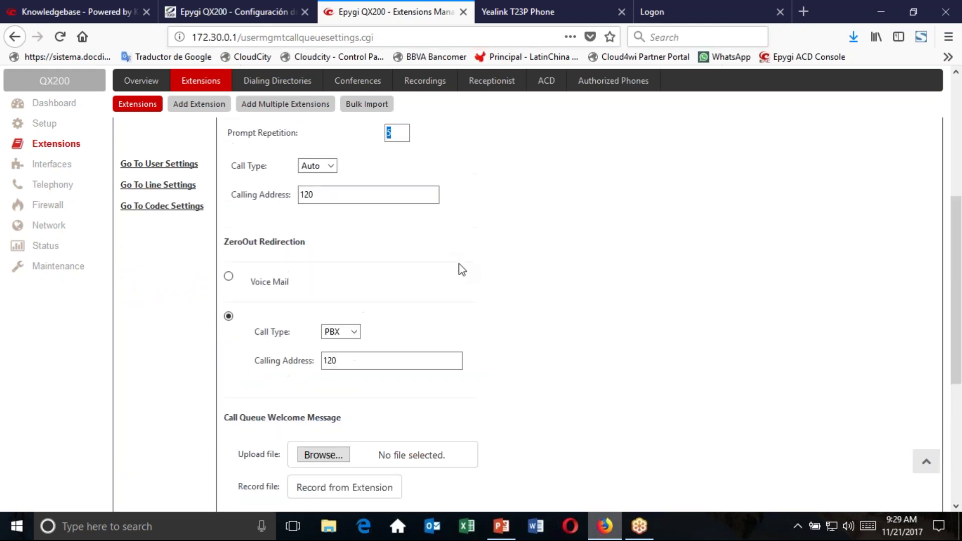
pyautogui.scroll(6, 462, 270)
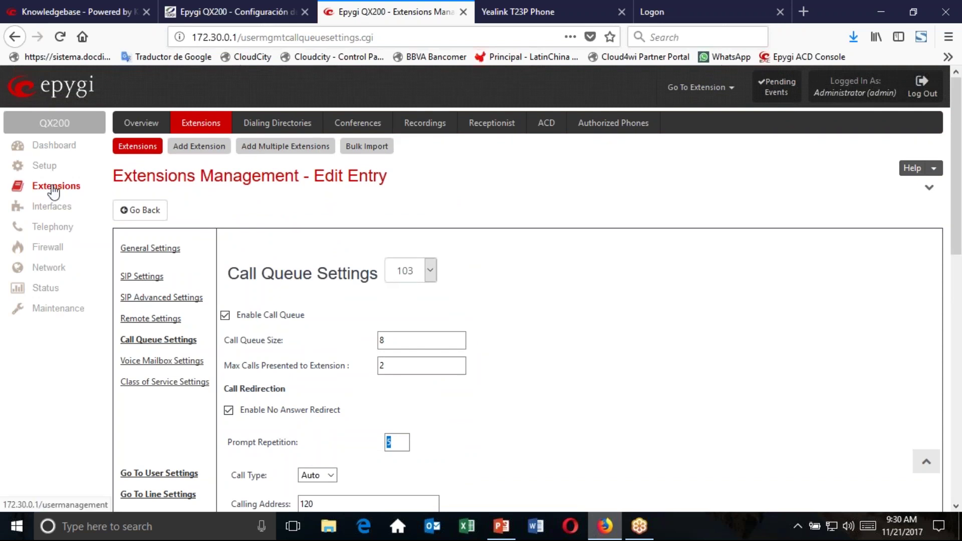
pyautogui.click(141, 211)
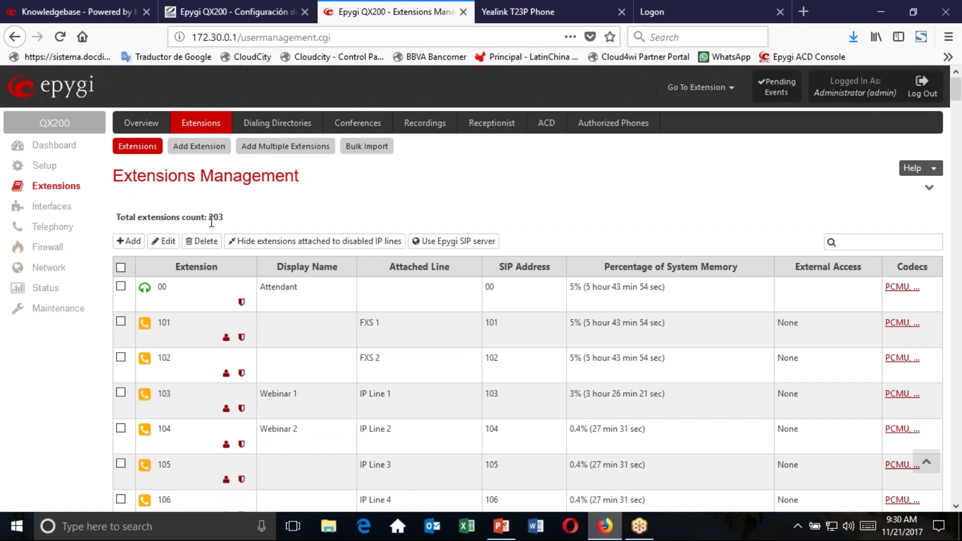
# Step: Add a new extension 11 of type Attendant and save it
pyautogui.doubleClick(162, 286)
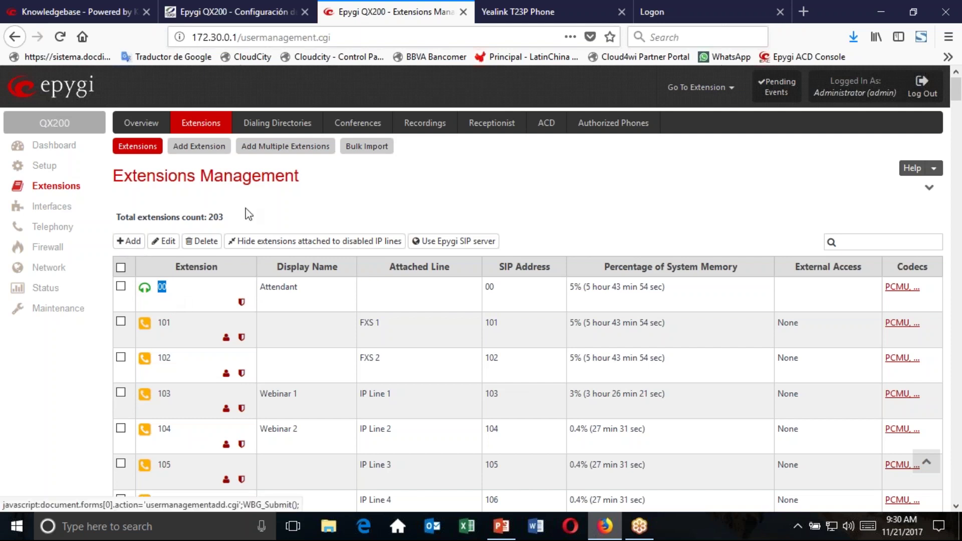
pyautogui.click(129, 242)
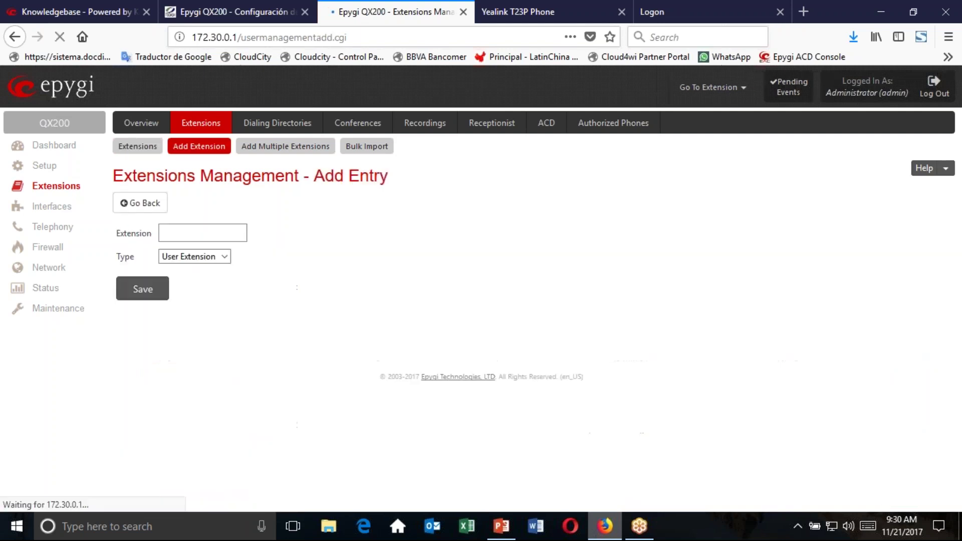
pyautogui.click(175, 228)
pyautogui.write('11')
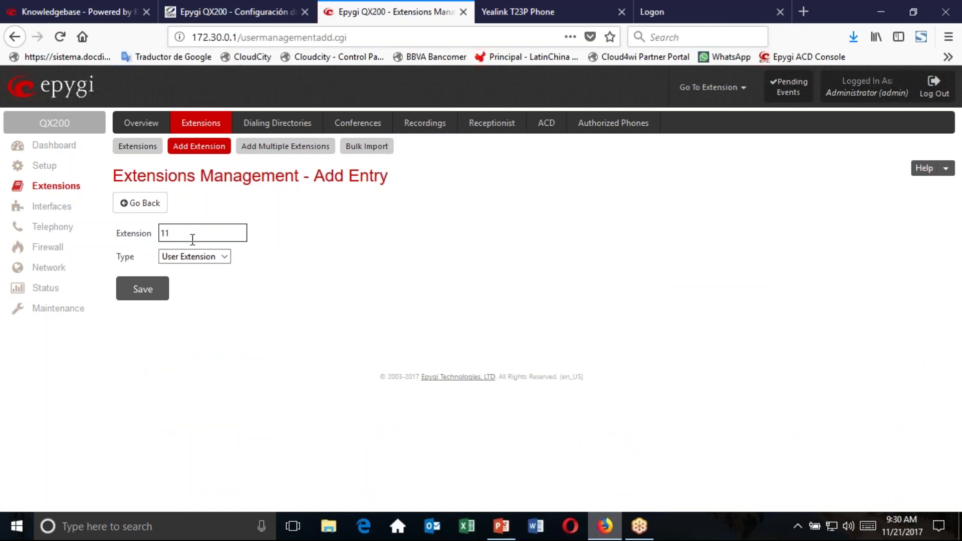
pyautogui.click(224, 257)
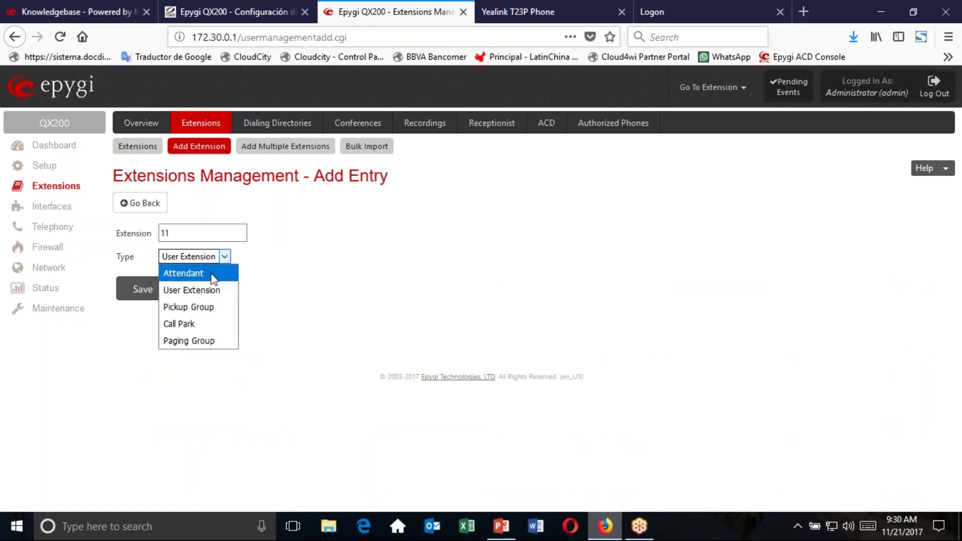
pyautogui.click(206, 275)
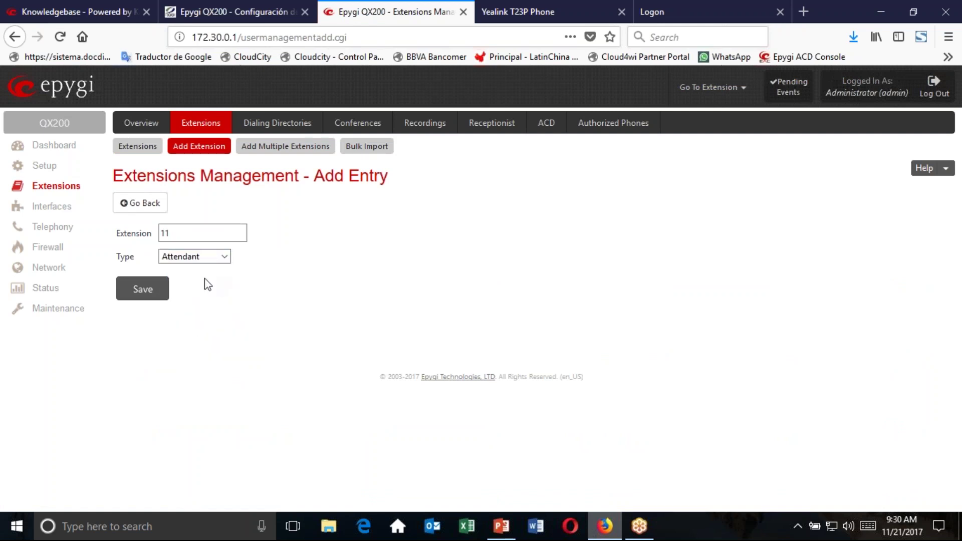
pyautogui.click(146, 289)
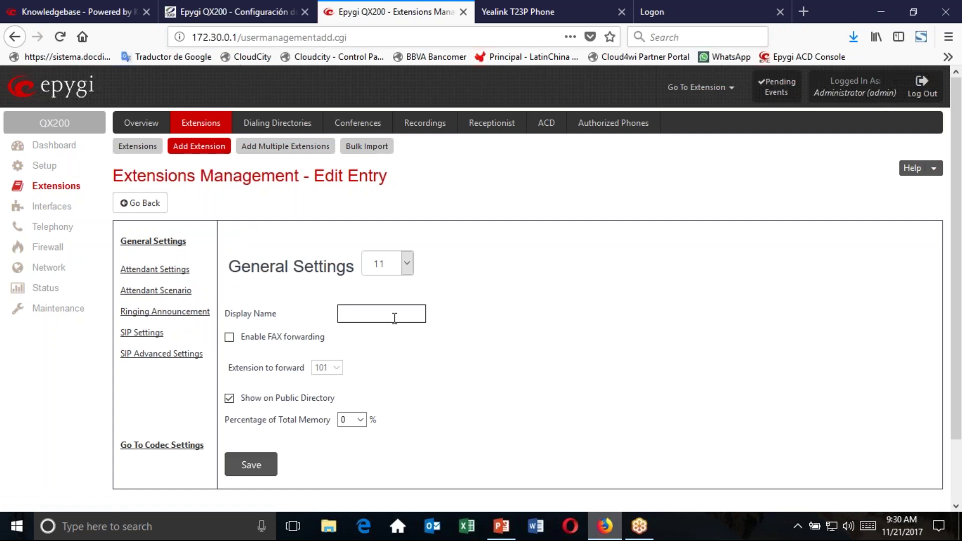
# Step: Set extension 11's display name to Webinar, enable FAX forwarding to extension 101, and allot 0.5% of total memory
pyautogui.click(395, 319)
pyautogui.write('Webinar')
pyautogui.click(331, 336)
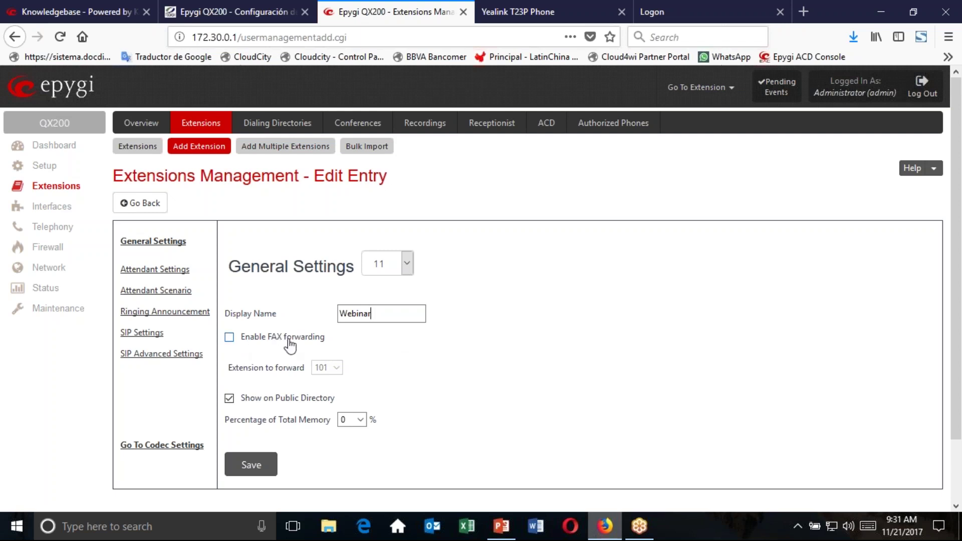
pyautogui.click(229, 339)
pyautogui.click(361, 420)
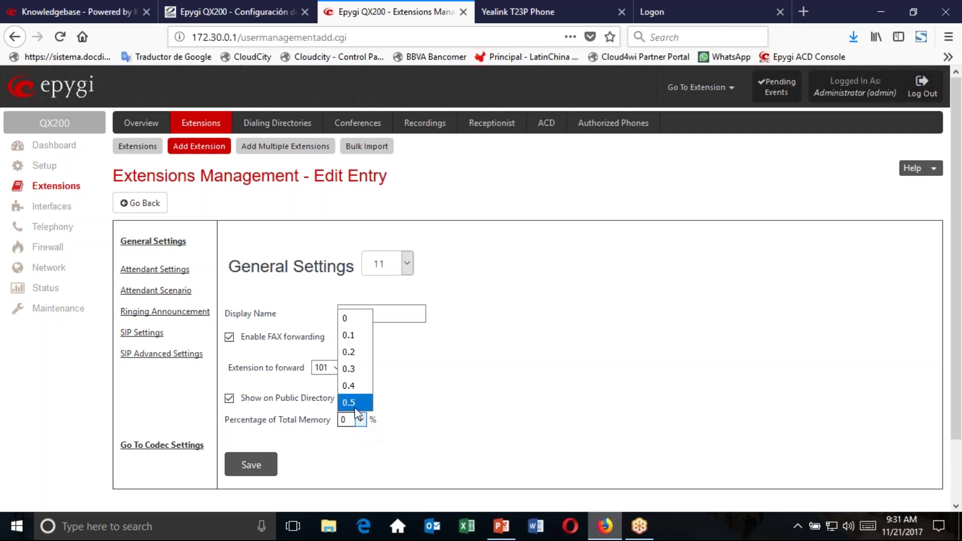
pyautogui.click(354, 404)
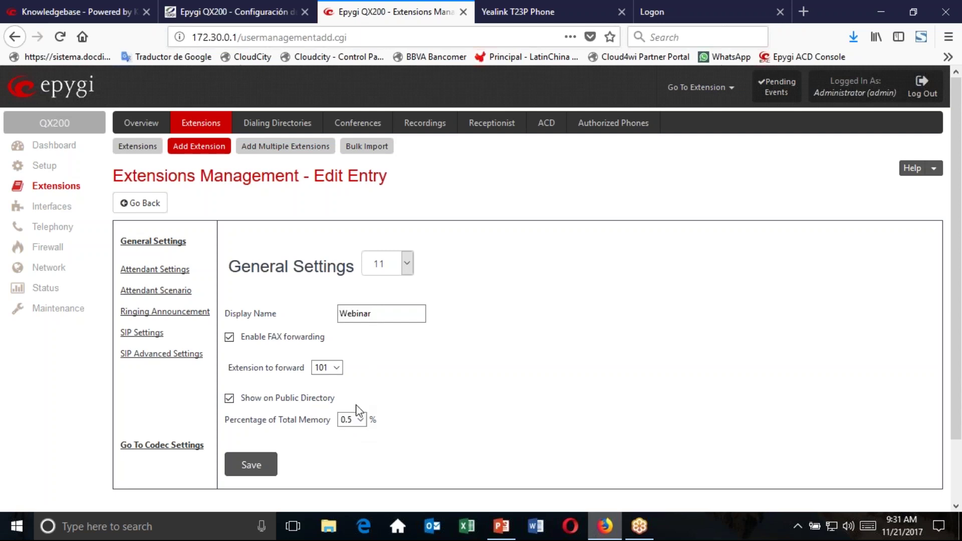
# Step: Save extension 11's general settings without rebooting the phones, and return to the extensions list
pyautogui.click(257, 470)
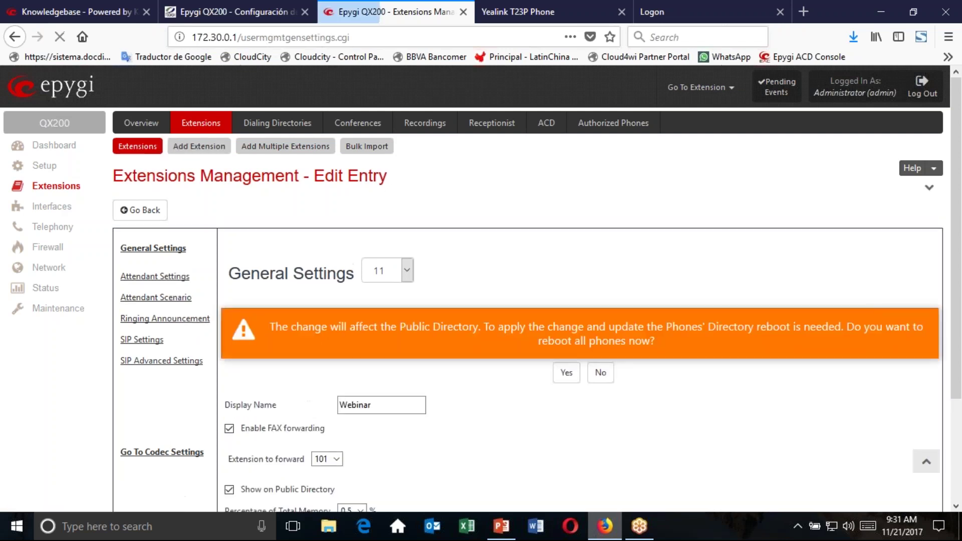
pyautogui.click(601, 373)
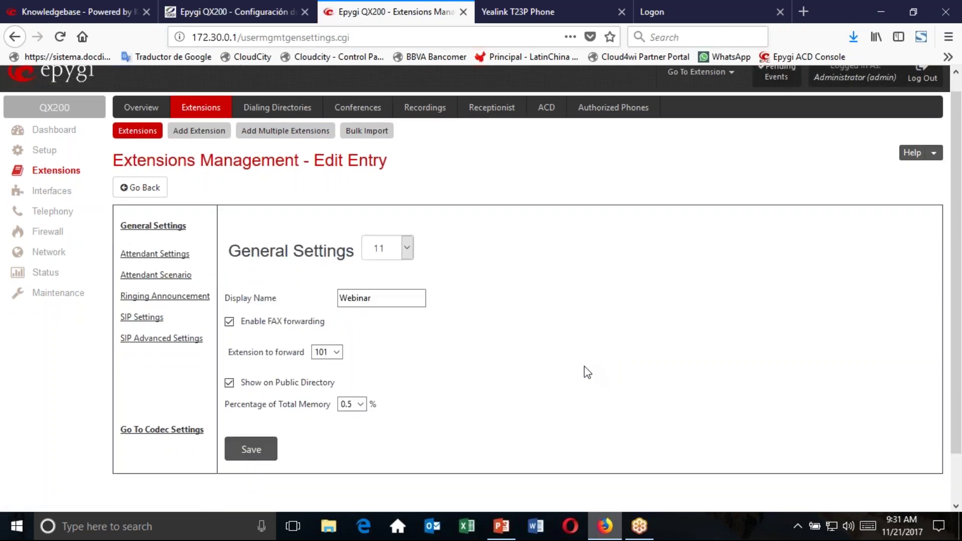
pyautogui.click(149, 193)
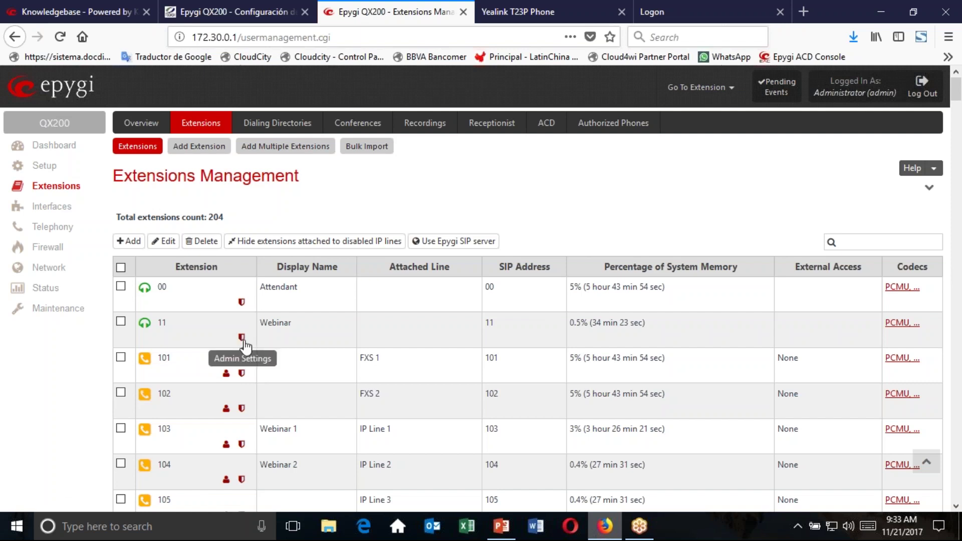
# Step: Set the attendant scenario of extension 11 to Custom in its attendant settings and save
pyautogui.click(243, 337)
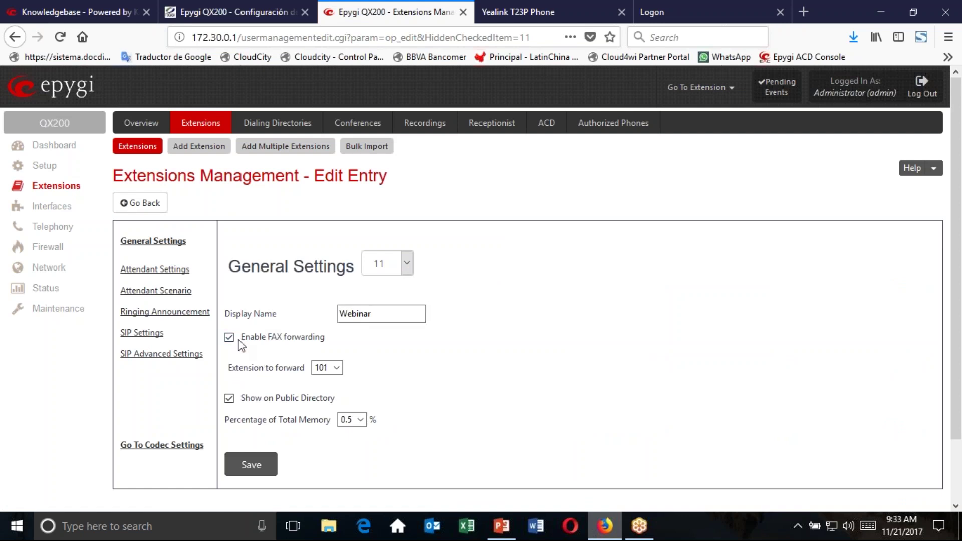
pyautogui.click(157, 271)
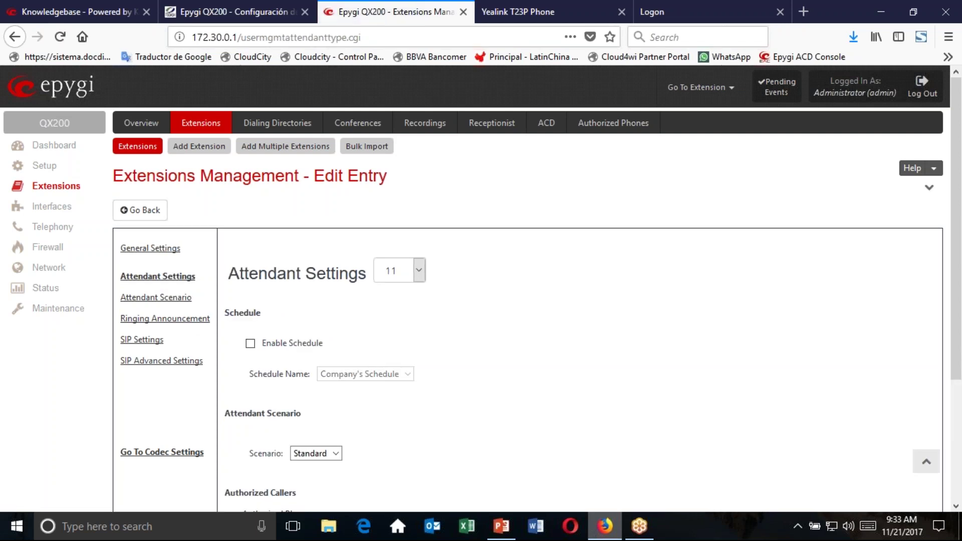
pyautogui.scroll(-3, 302, 315)
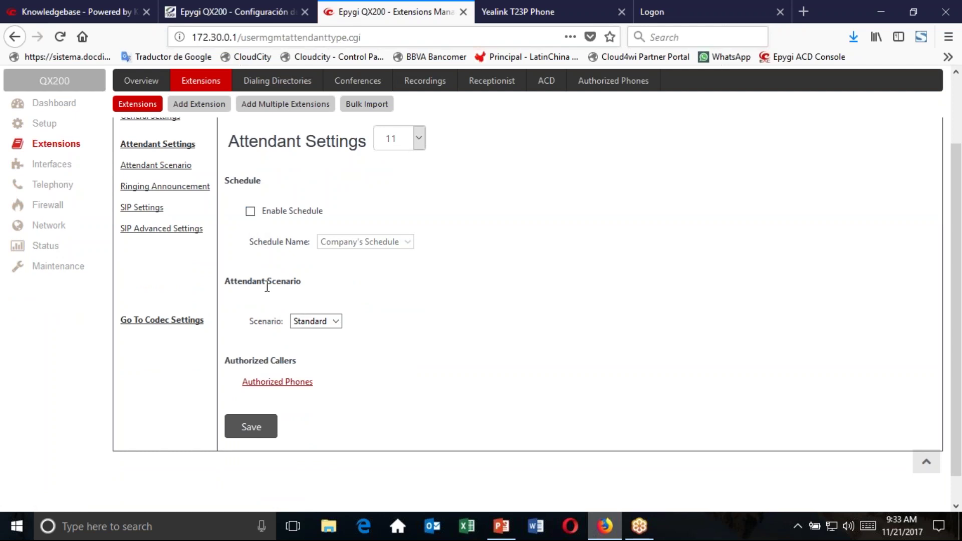
pyautogui.click(336, 323)
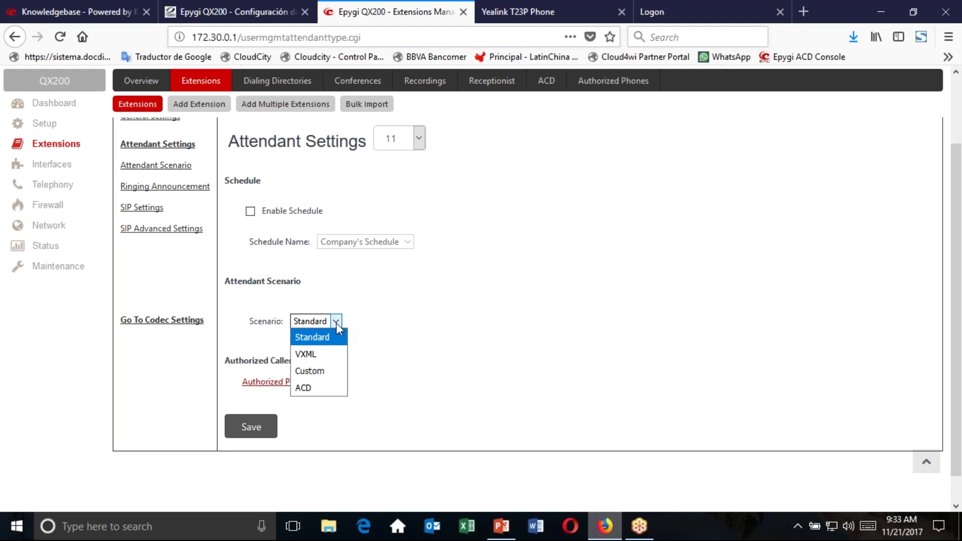
pyautogui.click(320, 373)
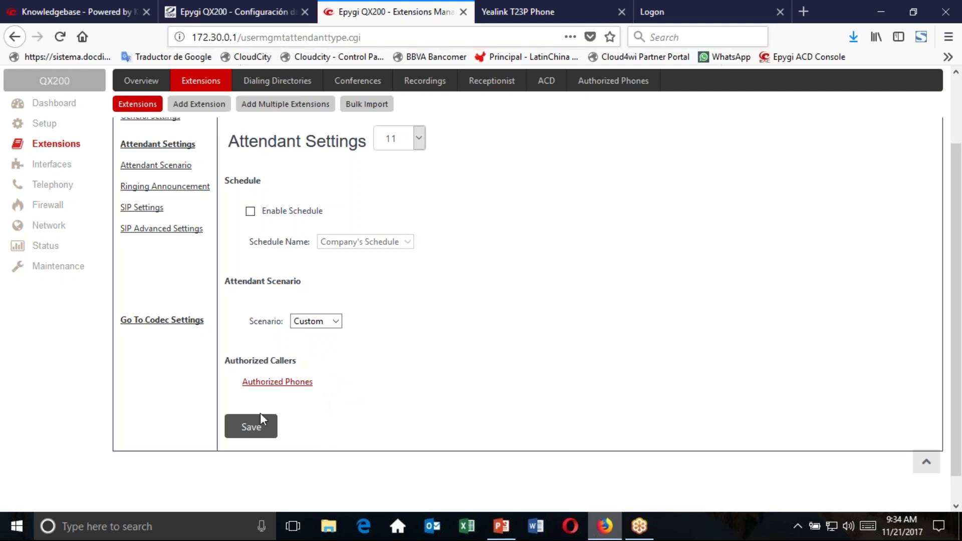
pyautogui.click(259, 427)
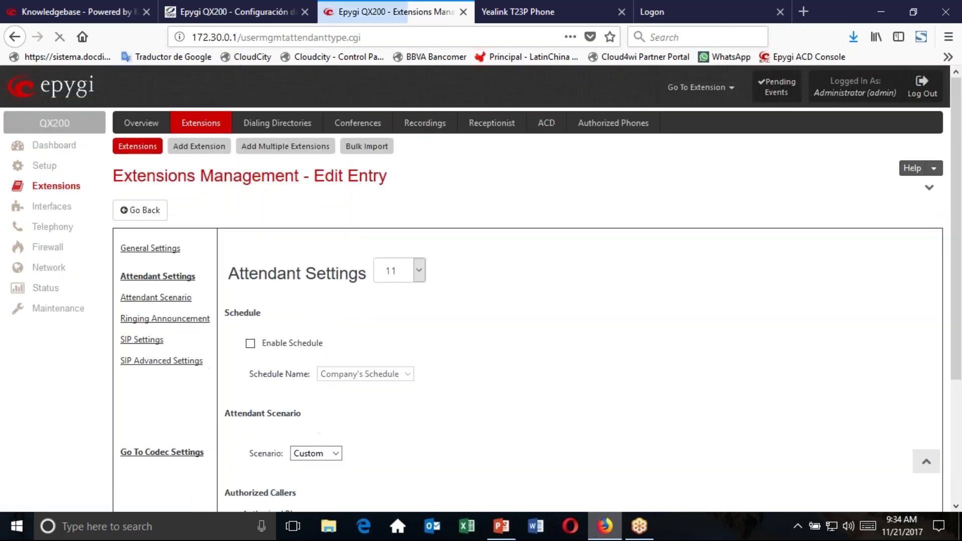
# Step: Start creating a custom attendant scenario for extension 11 and enable its welcome message
pyautogui.scroll(-3, 255, 421)
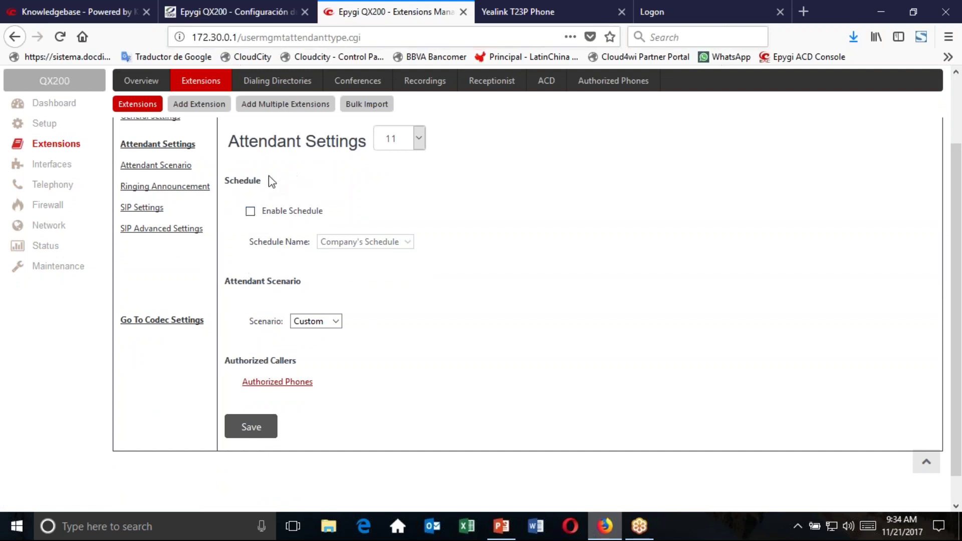
pyautogui.click(168, 168)
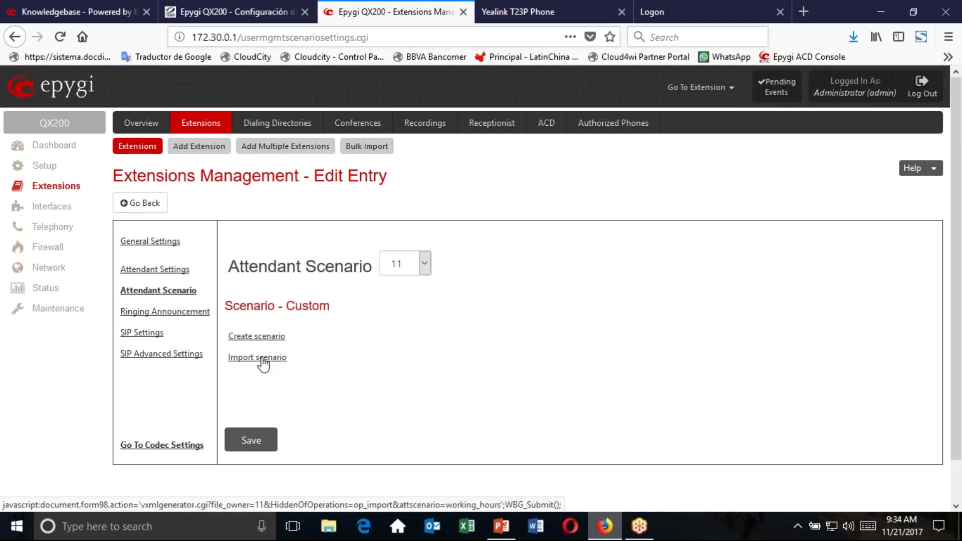
pyautogui.click(253, 337)
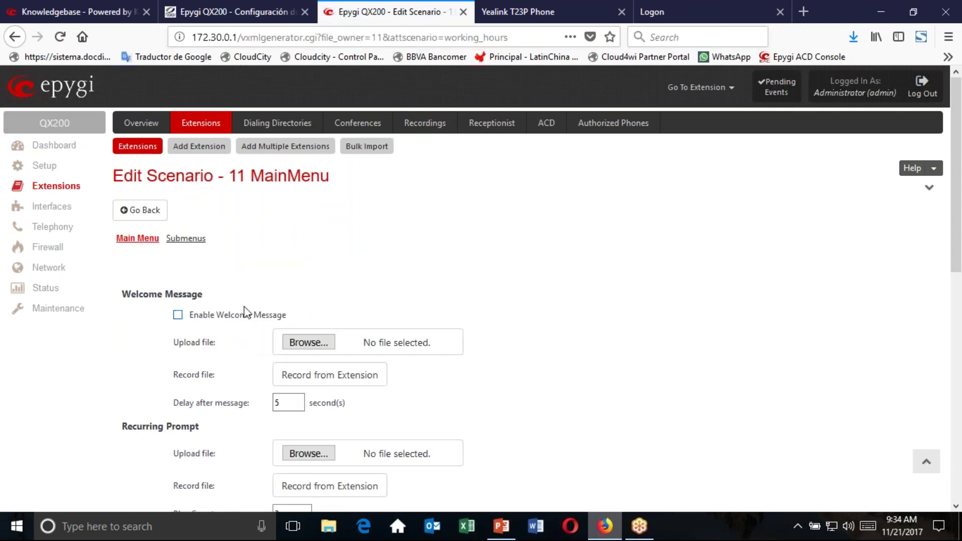
pyautogui.scroll(-3, 243, 305)
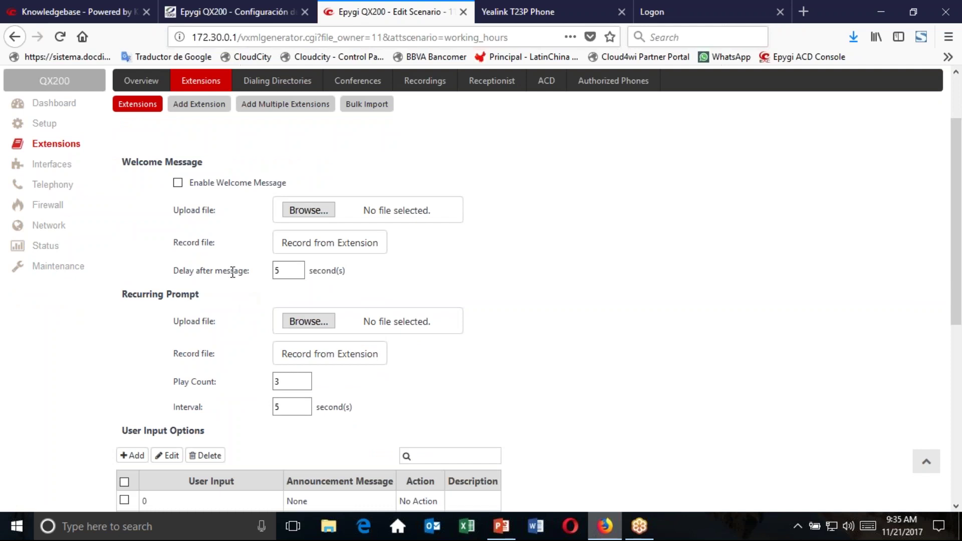
pyautogui.click(178, 184)
pyautogui.click(298, 322)
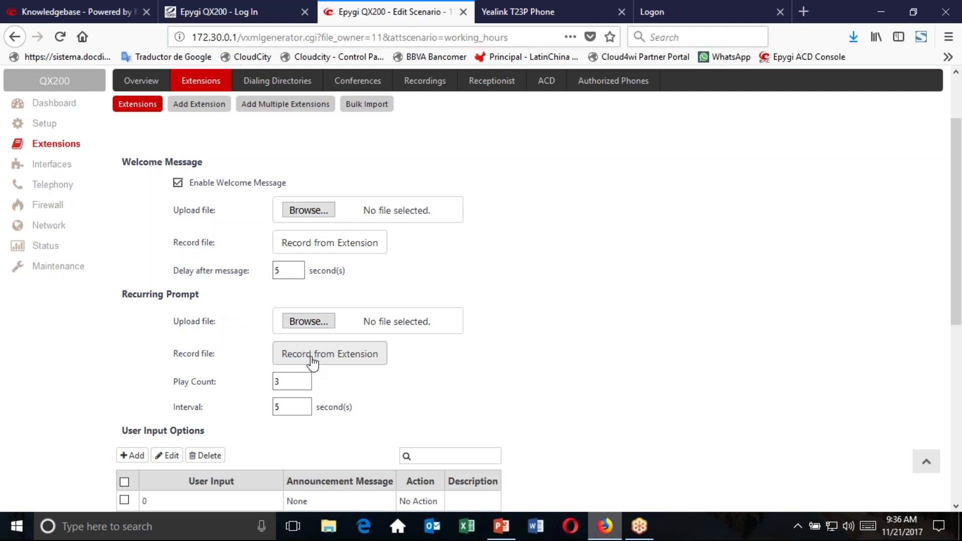
# Step: Set the recurring prompt interval and the delay after the welcome message to 2 seconds each
pyautogui.moveTo(296, 382); pyautogui.dragTo(267, 381)
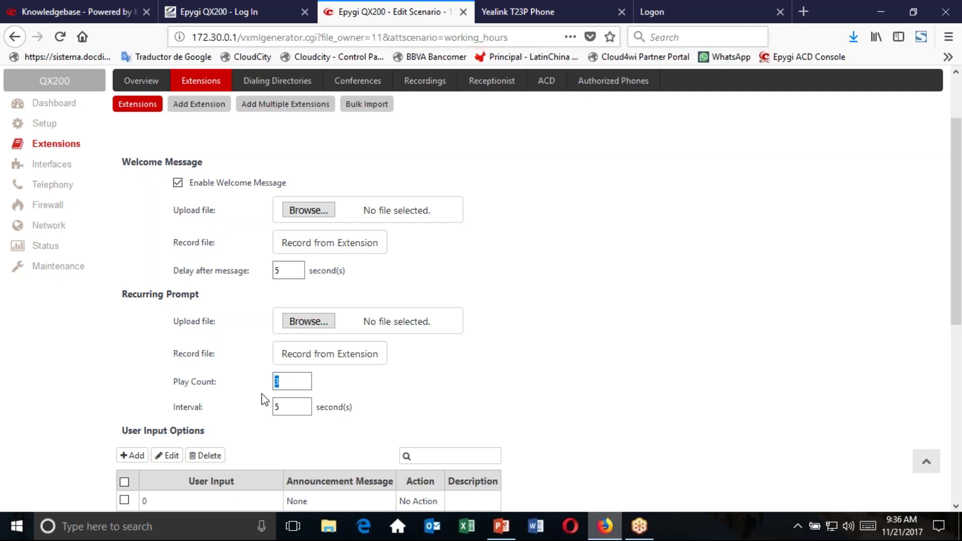
pyautogui.click(276, 387)
pyautogui.click(276, 409)
pyautogui.moveTo(284, 409); pyautogui.dragTo(274, 412)
pyautogui.write('2')
pyautogui.moveTo(284, 271); pyautogui.dragTo(275, 273)
pyautogui.write('2')
# Step: Edit user input option 0 of the main menu and give it the description Recepcionista
pyautogui.scroll(-3, 295, 381)
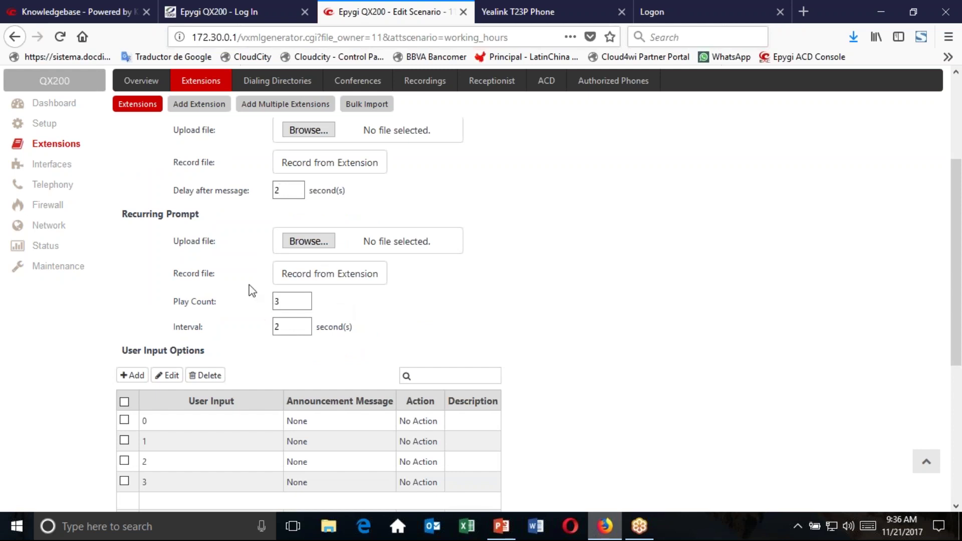
pyautogui.scroll(-3, 264, 321)
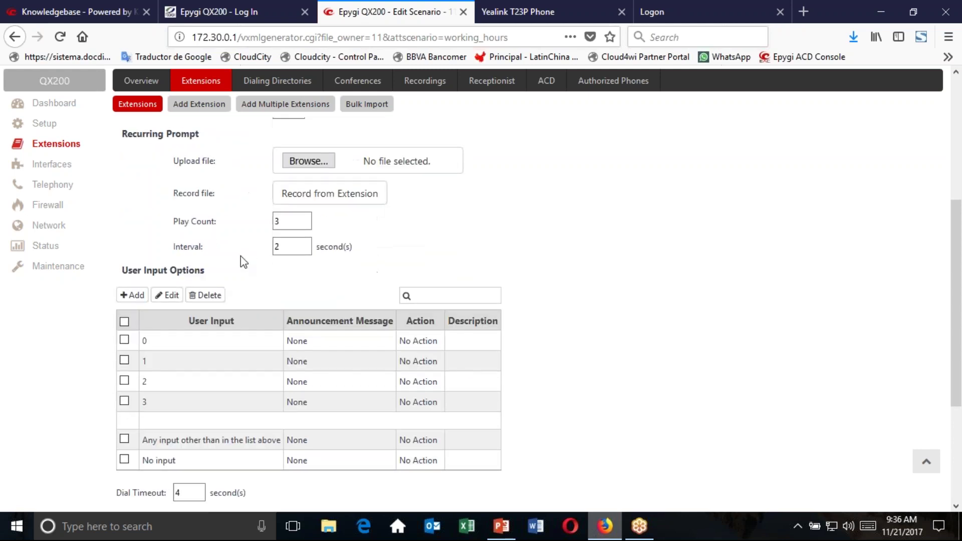
pyautogui.scroll(-3, 240, 266)
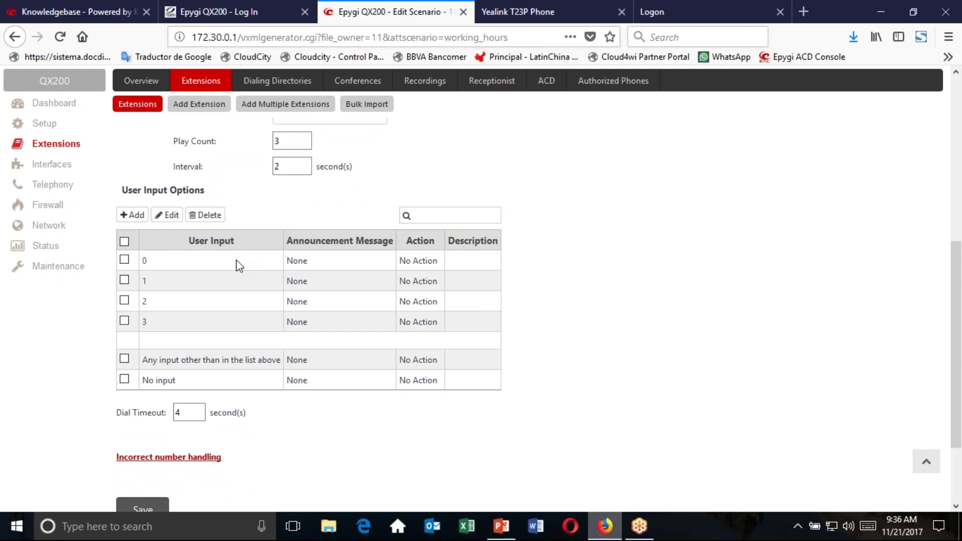
pyautogui.click(124, 260)
pyautogui.click(166, 219)
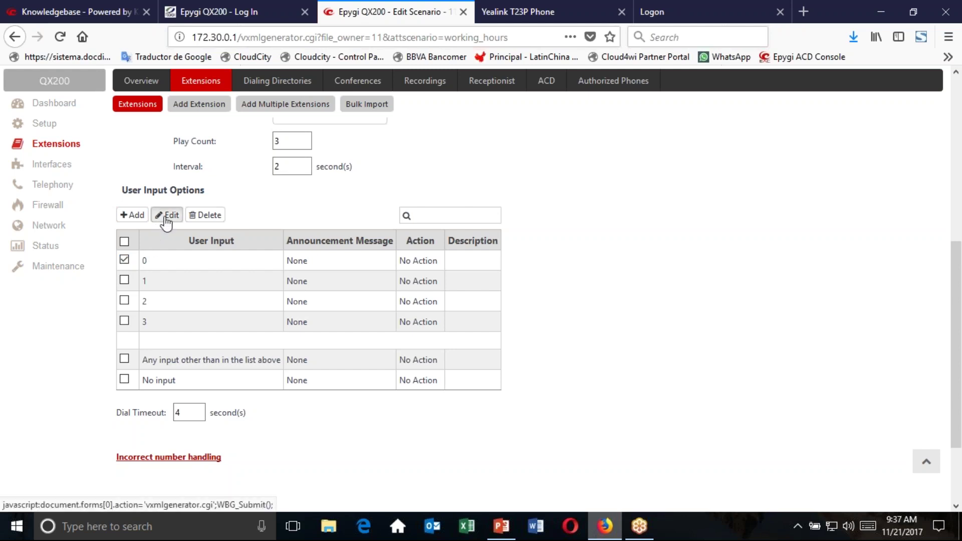
pyautogui.click(186, 249)
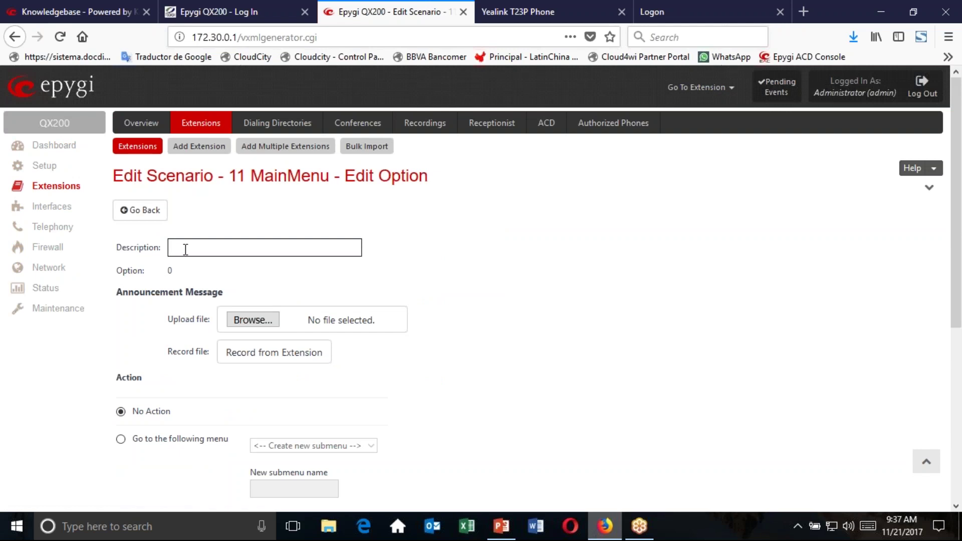
pyautogui.write('Recepcionista')
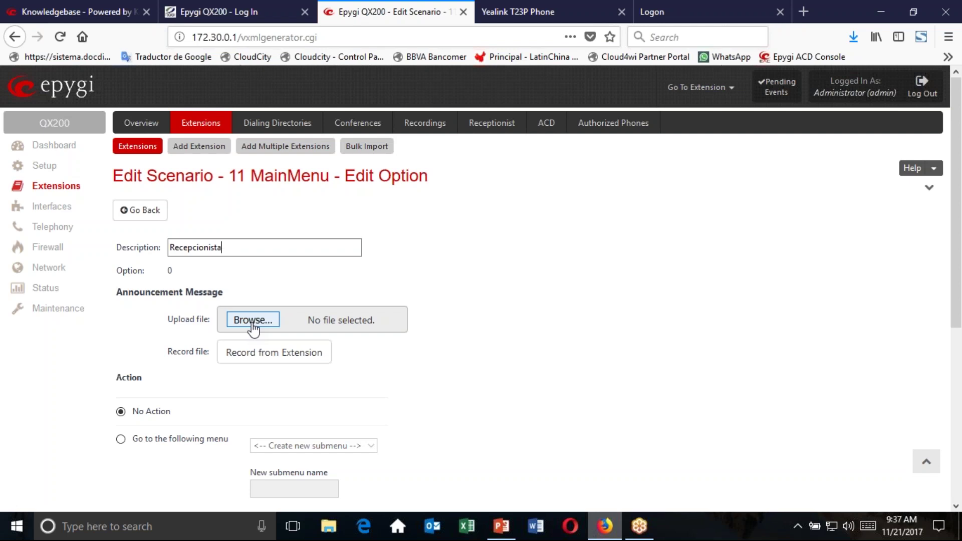
# Step: Set option 0's action to call extension 101 and save the option
pyautogui.scroll(-3, 253, 328)
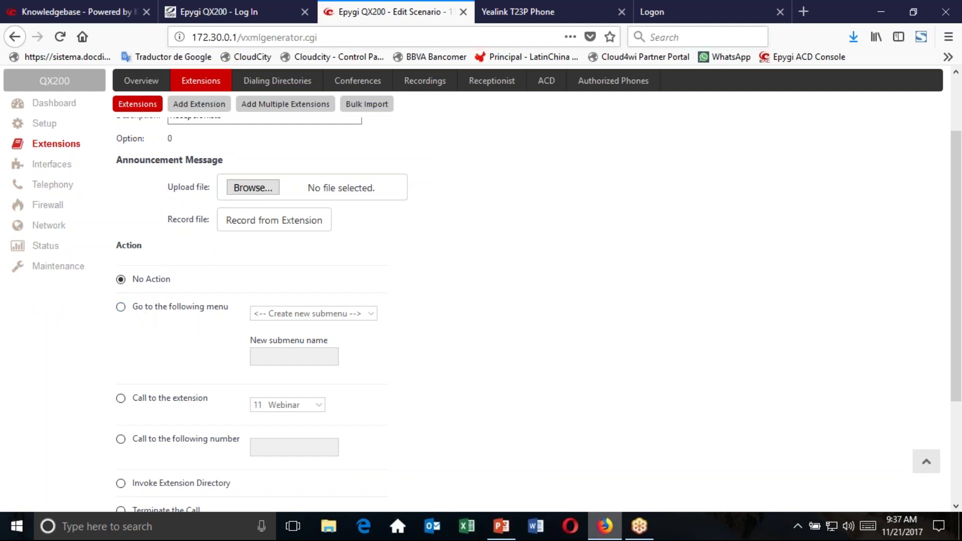
pyautogui.scroll(-2, 124, 234)
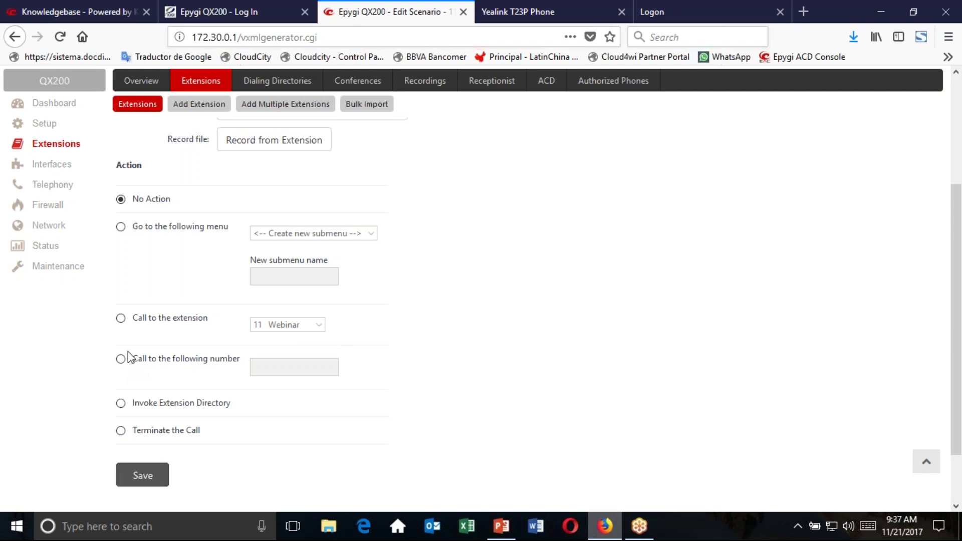
pyautogui.click(121, 319)
pyautogui.click(319, 325)
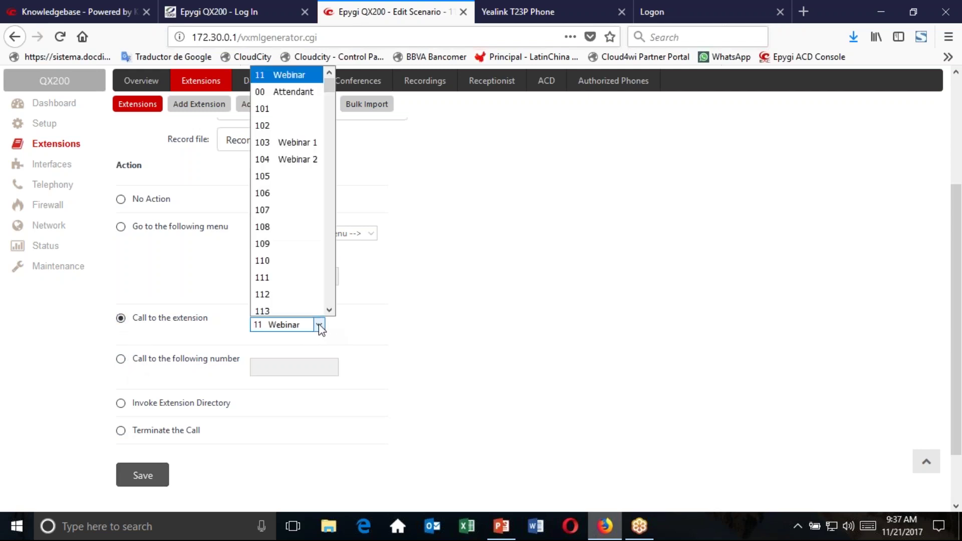
pyautogui.click(285, 106)
pyautogui.click(147, 475)
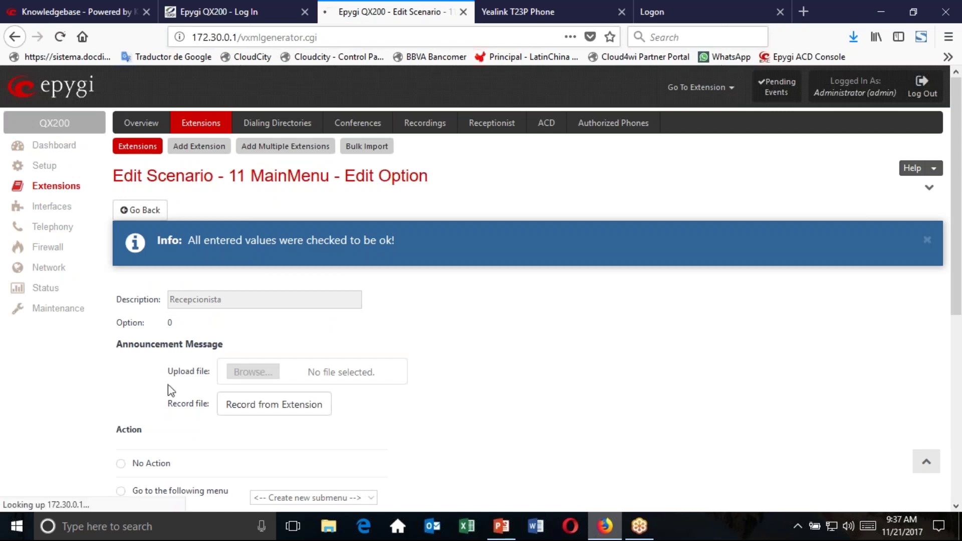
# Step: Edit user input option 1 and give it the description Ventas
pyautogui.scroll(-5, 167, 390)
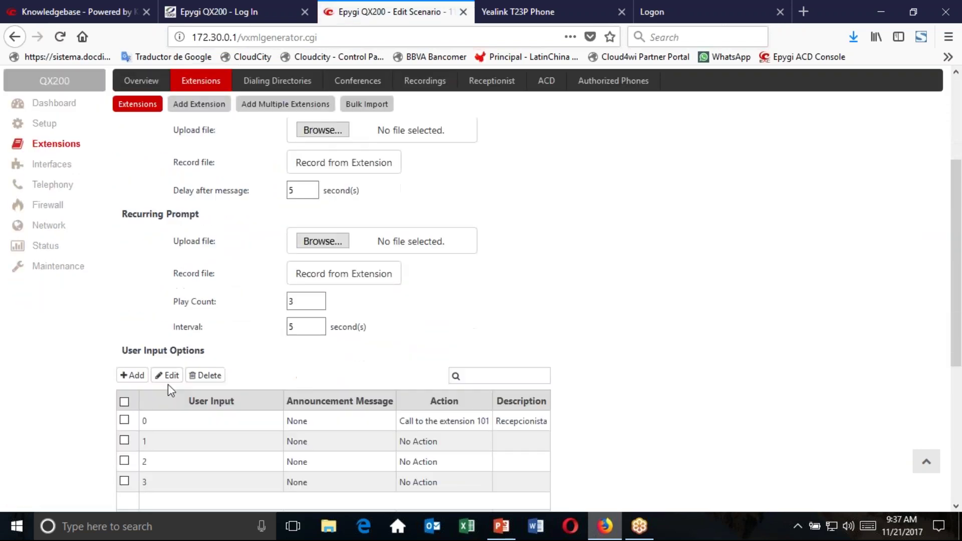
pyautogui.scroll(-3, 167, 383)
pyautogui.click(124, 360)
pyautogui.click(166, 295)
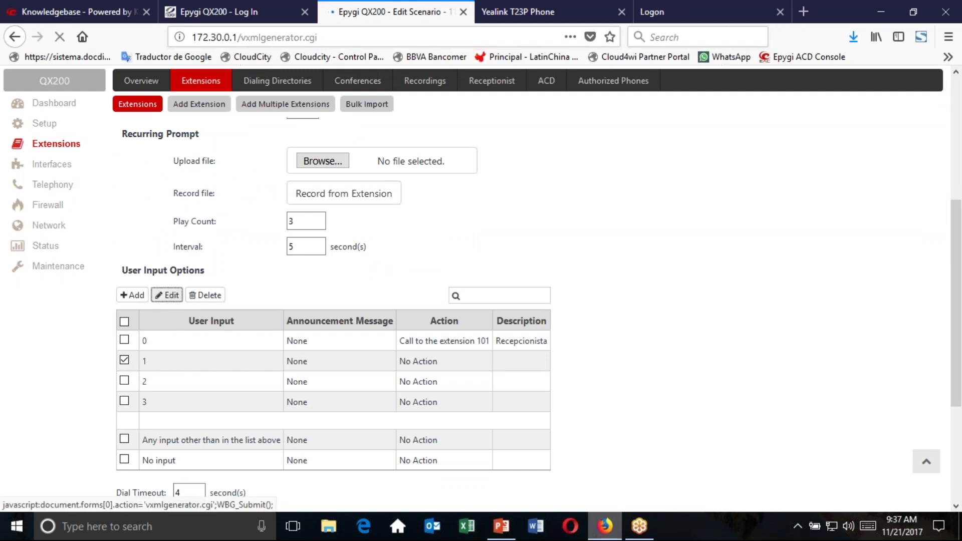
pyautogui.click(193, 246)
pyautogui.write('Ventas')
pyautogui.press('Tab')
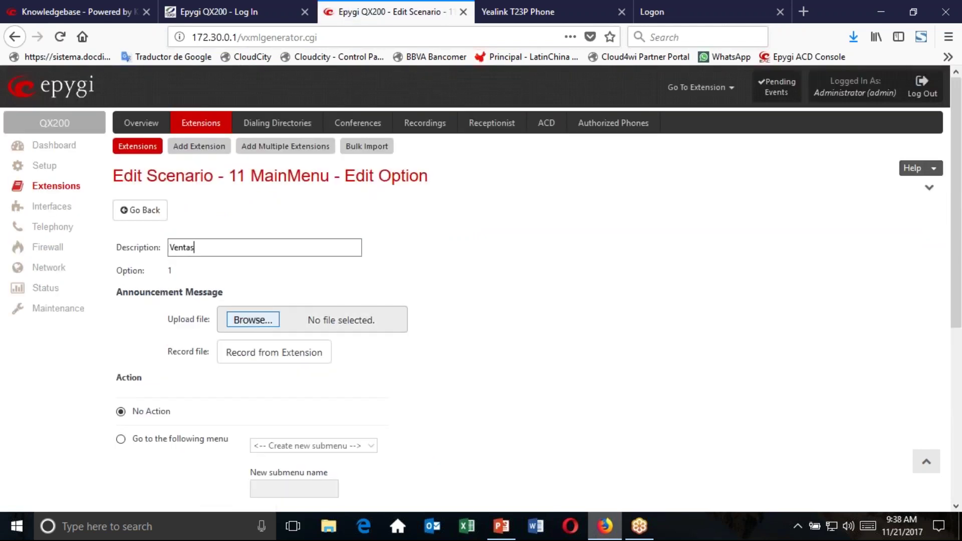
# Step: Set option 1's action to call extension 103 (Webinar 1) and save the option
pyautogui.scroll(-4, 110, 322)
pyautogui.click(121, 319)
pyautogui.click(319, 325)
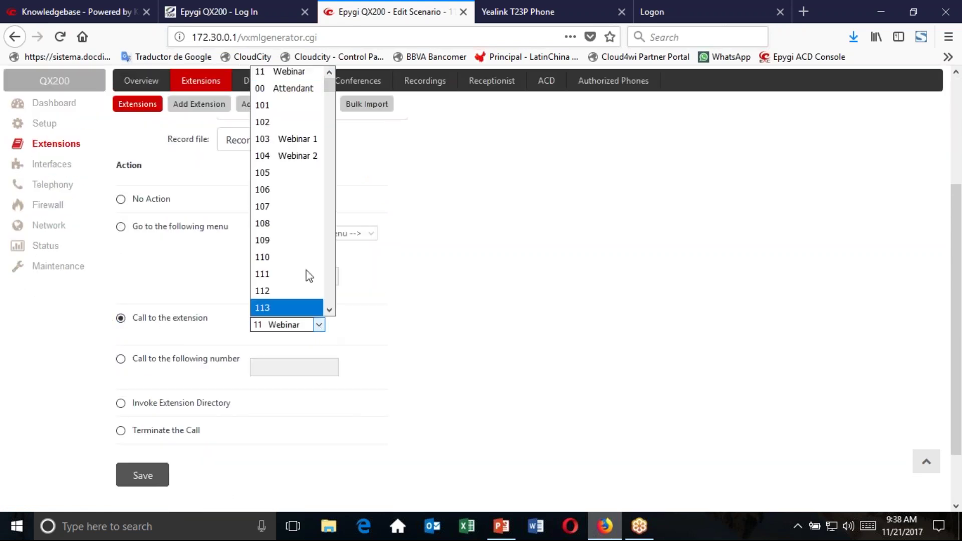
pyautogui.click(282, 140)
pyautogui.click(142, 476)
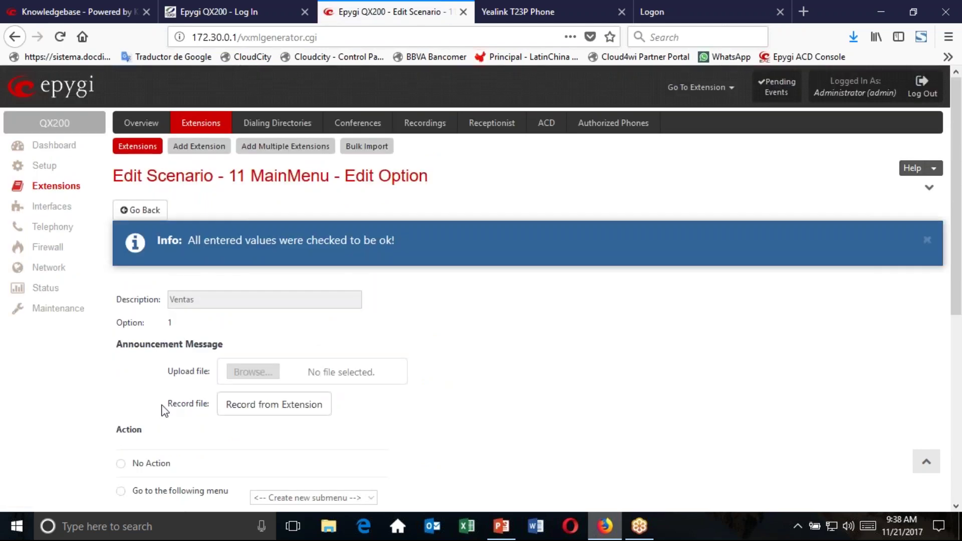
# Step: Edit user input option 2 so that it calls extension 104 (Webinar 2), leaving the description blank, and save it
pyautogui.scroll(-3, 165, 410)
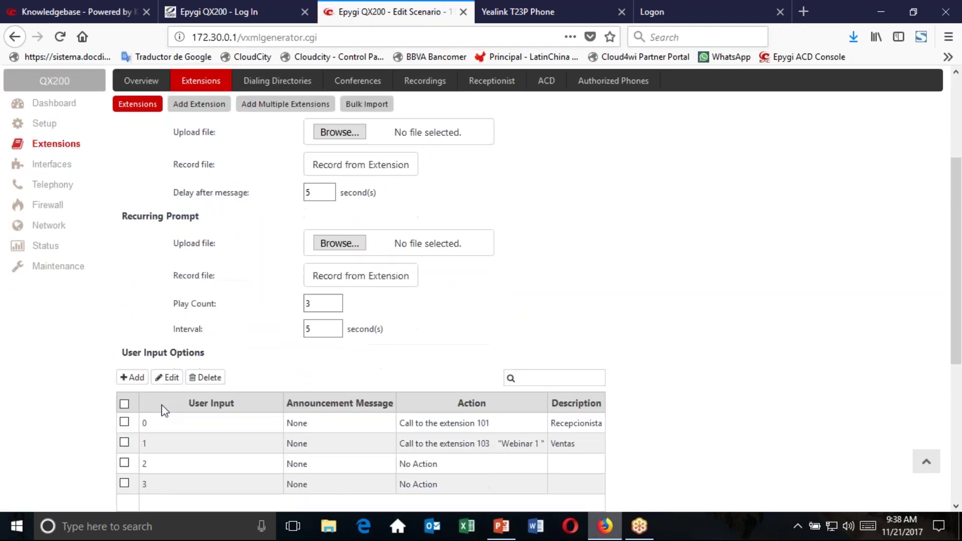
pyautogui.scroll(-3, 163, 410)
pyautogui.click(125, 381)
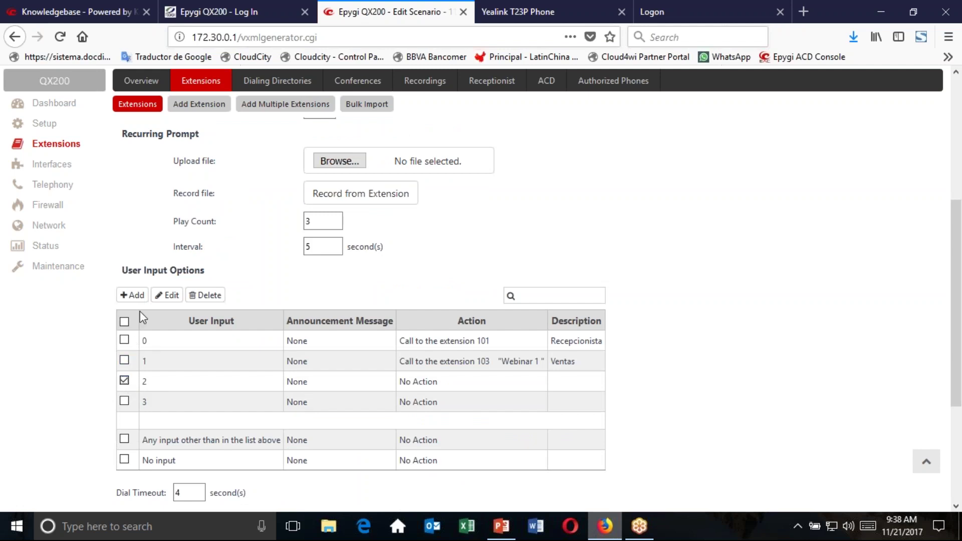
pyautogui.click(167, 295)
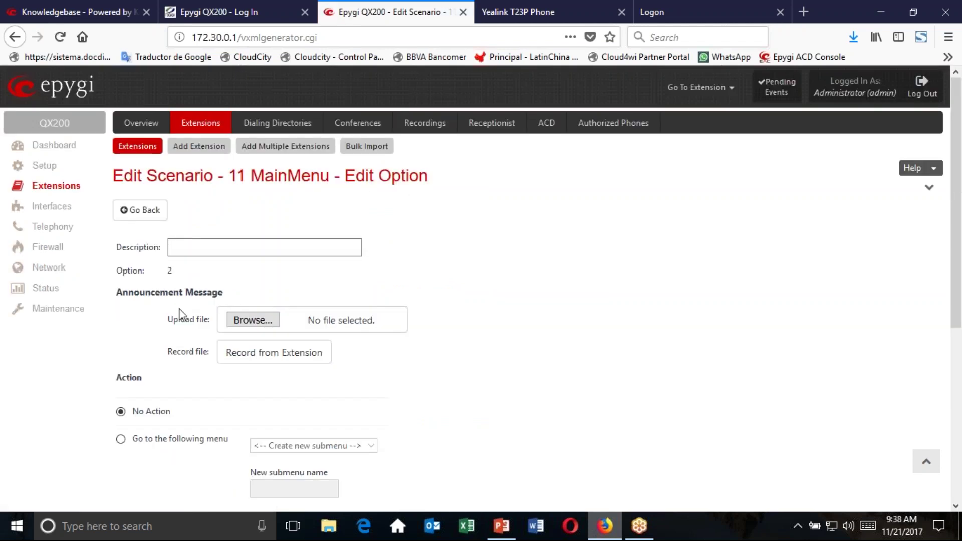
pyautogui.scroll(-5, 181, 311)
pyautogui.click(121, 250)
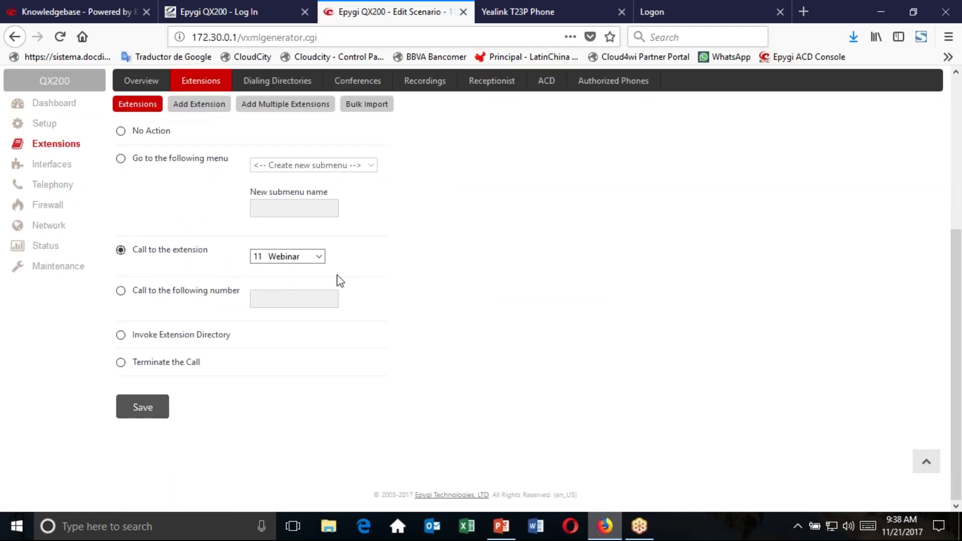
pyautogui.click(318, 256)
pyautogui.click(291, 357)
pyautogui.click(151, 407)
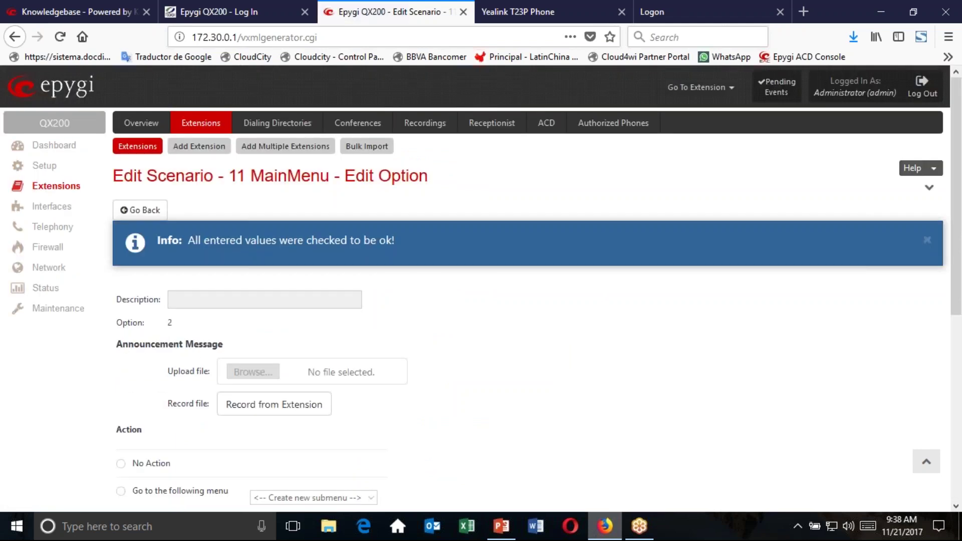
# Step: Edit user input option 3 and give it the description Administracion
pyautogui.scroll(-10, 482, 301)
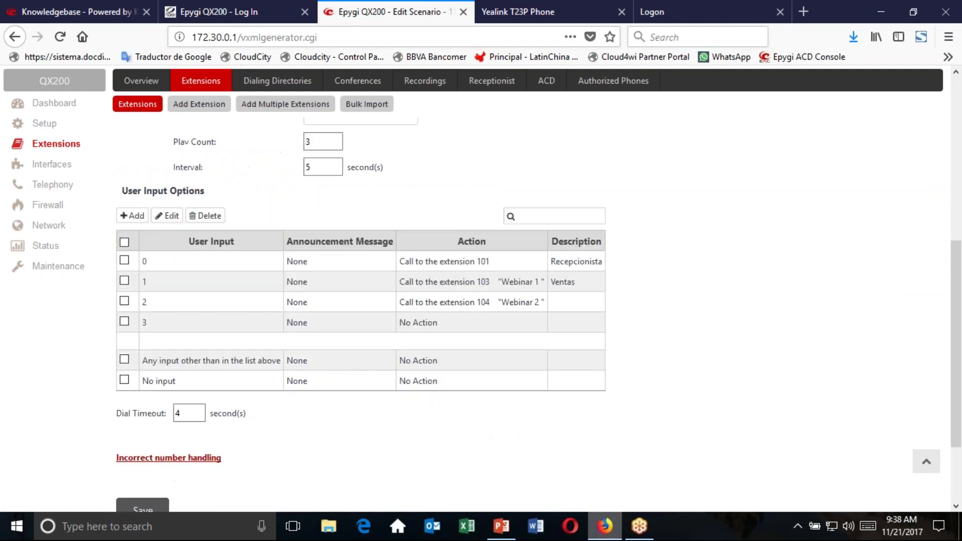
pyautogui.click(124, 321)
pyautogui.click(169, 219)
pyautogui.scroll(-3, 200, 209)
pyautogui.scroll(3, 196, 221)
pyautogui.click(197, 248)
pyautogui.write('Ad')
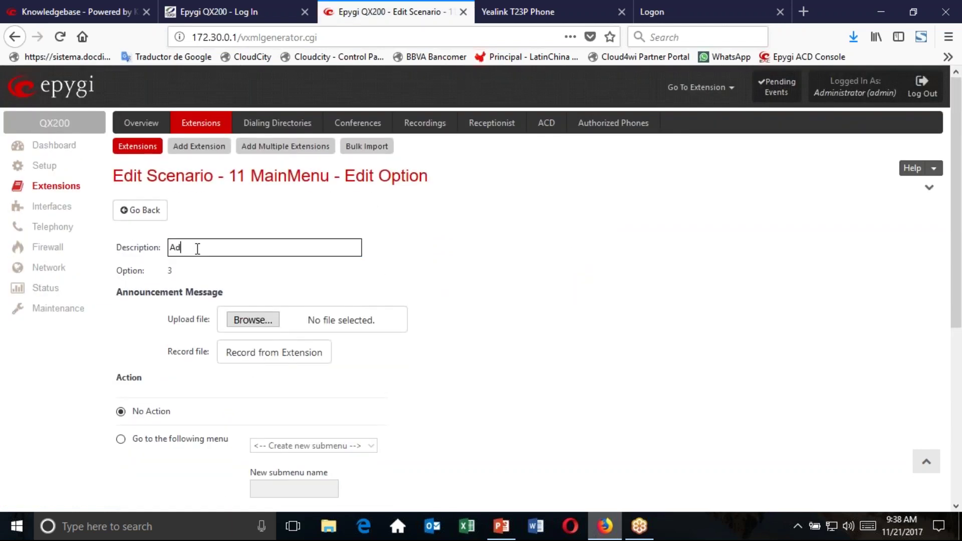
pyautogui.write('ministracion')
# Step: Set option 3's action to call extension 105 and save the option
pyautogui.scroll(-4, 193, 351)
pyautogui.click(120, 318)
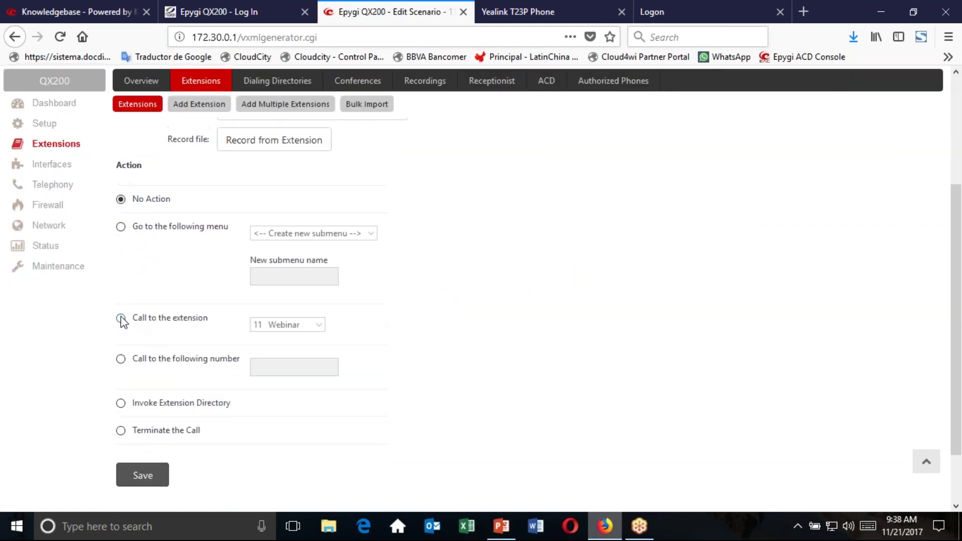
pyautogui.click(320, 324)
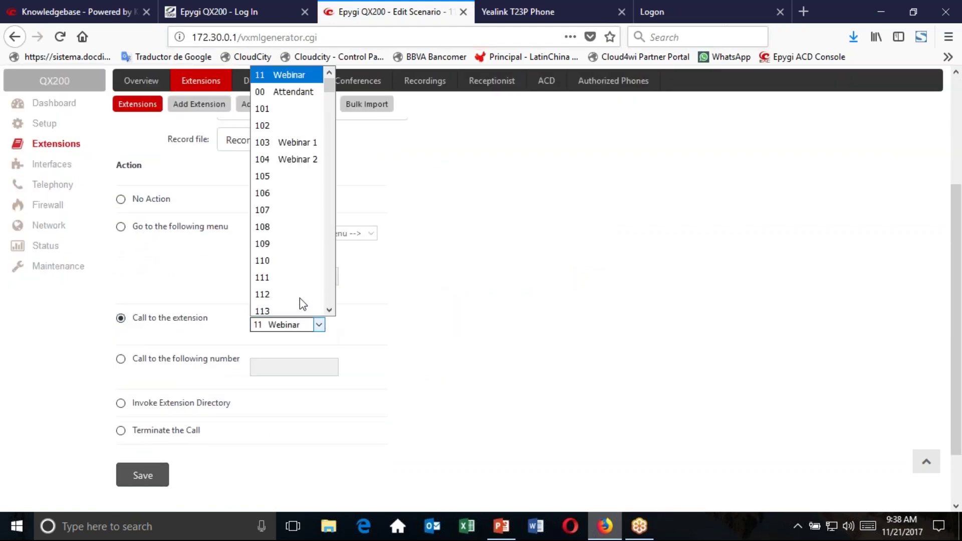
pyautogui.click(273, 172)
pyautogui.click(143, 475)
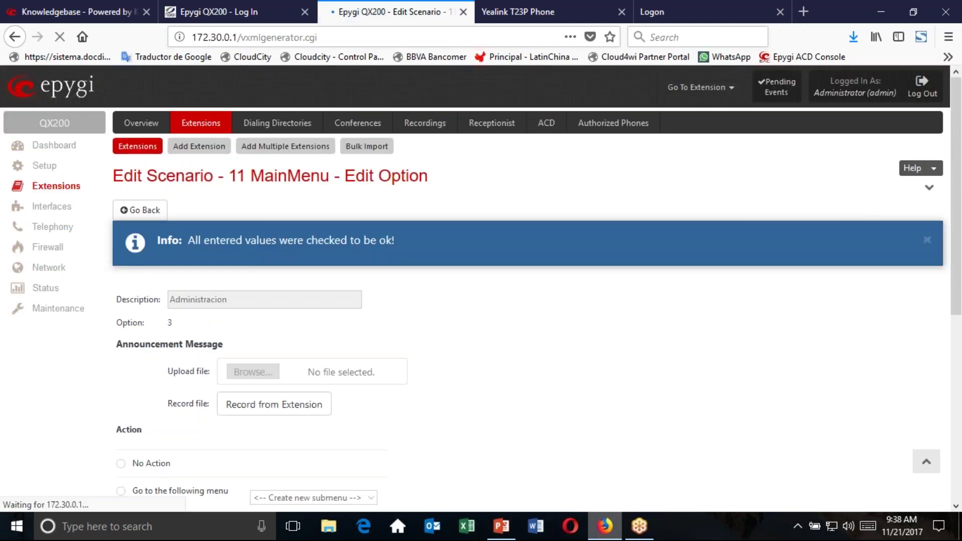
# Step: Edit the "Any input other than in the list above" option and describe it as "Marcar a cualquier extension"
pyautogui.scroll(-5, 165, 390)
pyautogui.scroll(-2, 165, 390)
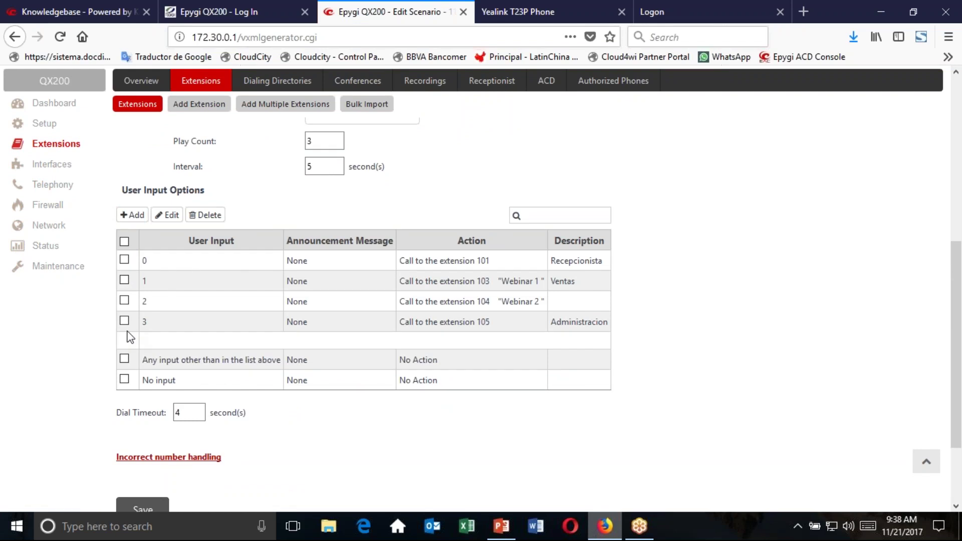
pyautogui.click(124, 360)
pyautogui.click(125, 380)
pyautogui.click(123, 380)
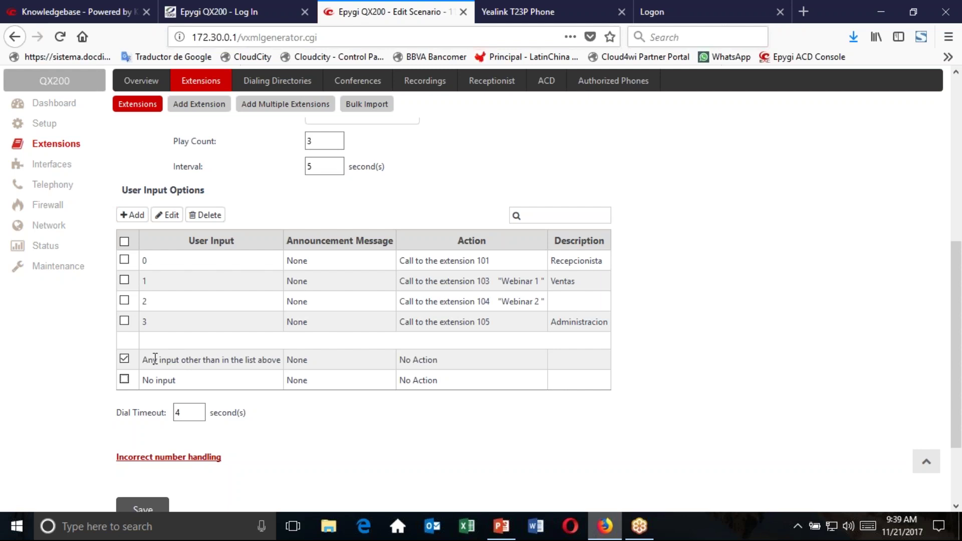
pyautogui.click(171, 216)
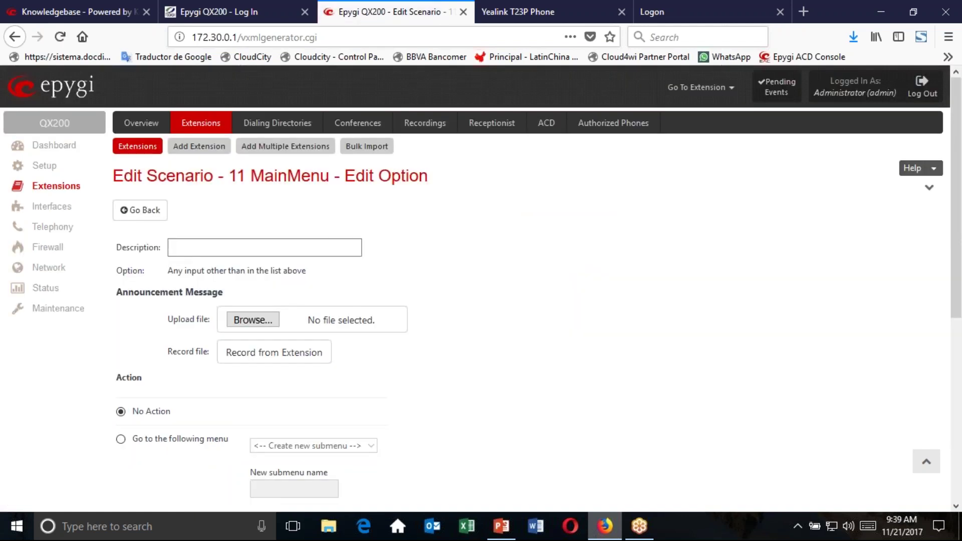
pyautogui.click(182, 247)
pyautogui.write('Marcar a cualquier extension')
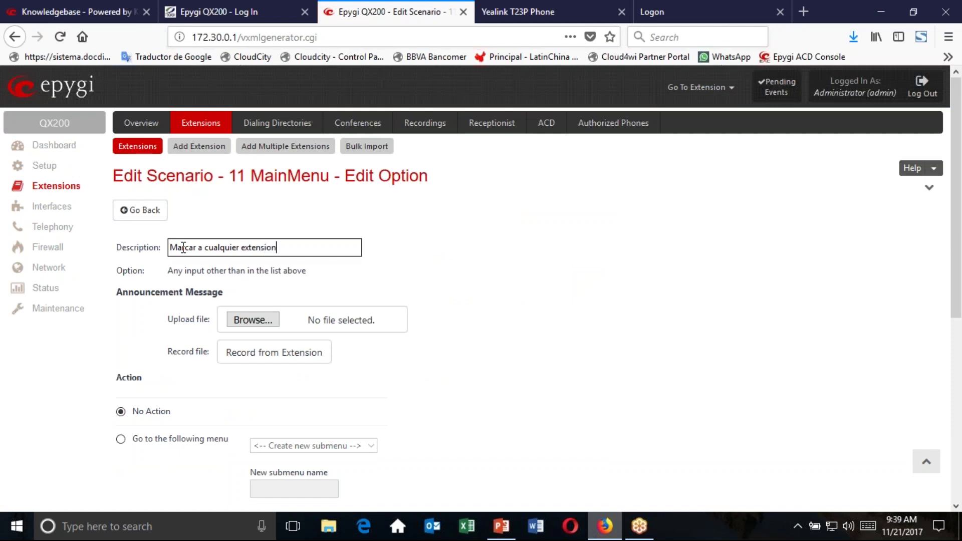
# Step: Set the action for any other input to "Call to the number dialed" and save the option
pyautogui.scroll(-5, 184, 247)
pyautogui.scroll(-2, 250, 291)
pyautogui.click(121, 323)
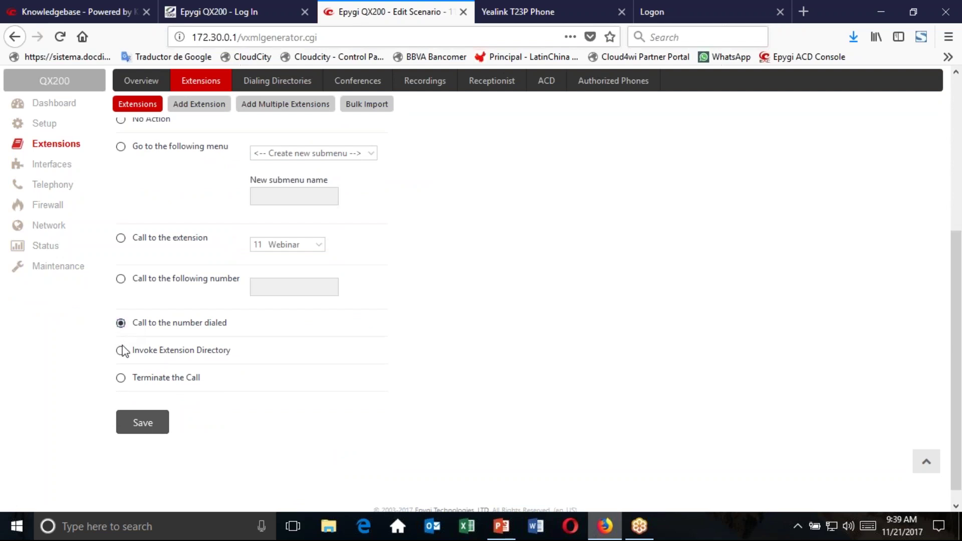
pyautogui.click(144, 423)
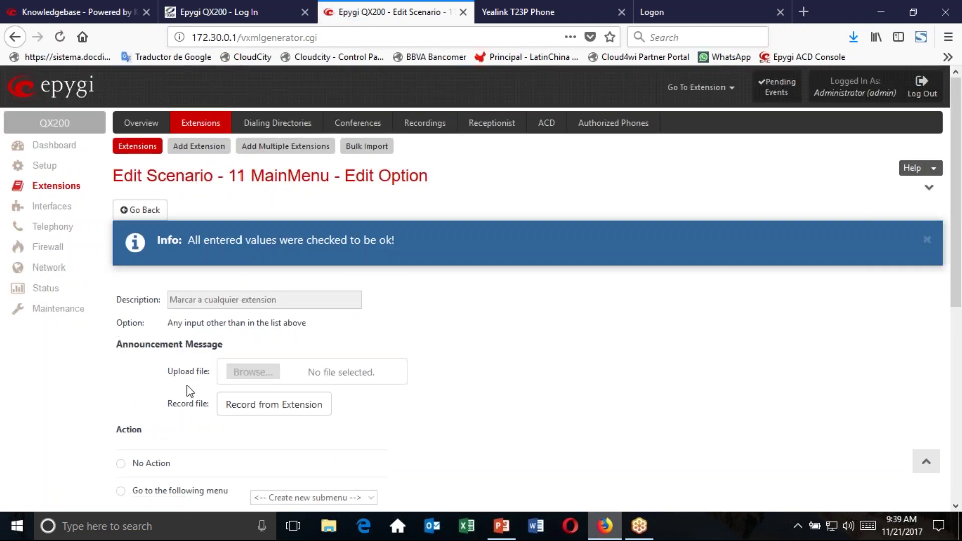
# Step: Edit the "No input" option so that it terminates the call, leaving the description blank, and save it
pyautogui.scroll(-6, 189, 391)
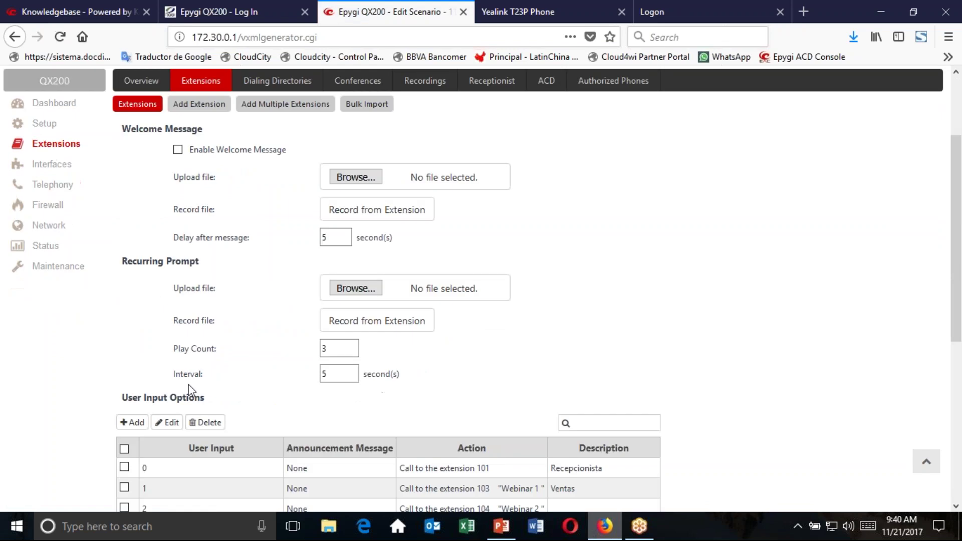
pyautogui.scroll(-3, 145, 373)
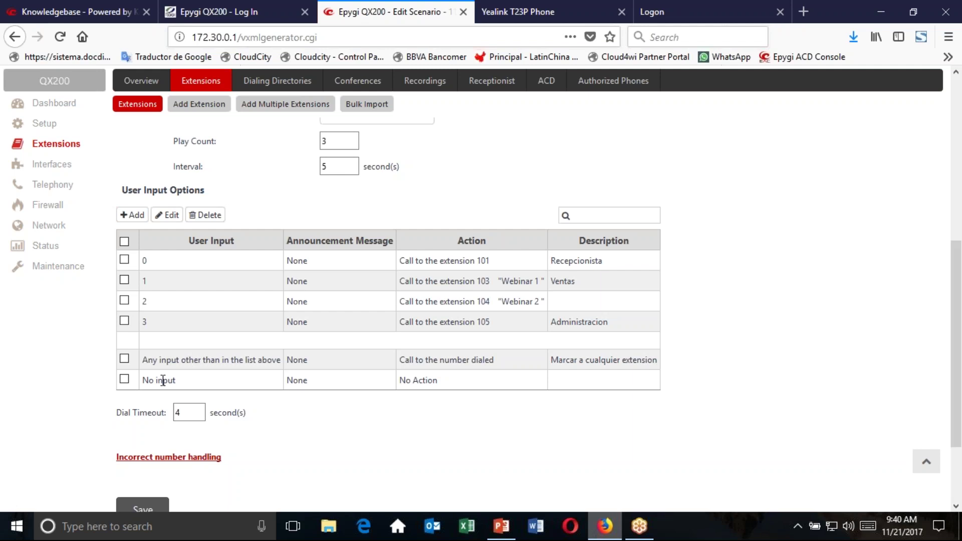
pyautogui.click(124, 380)
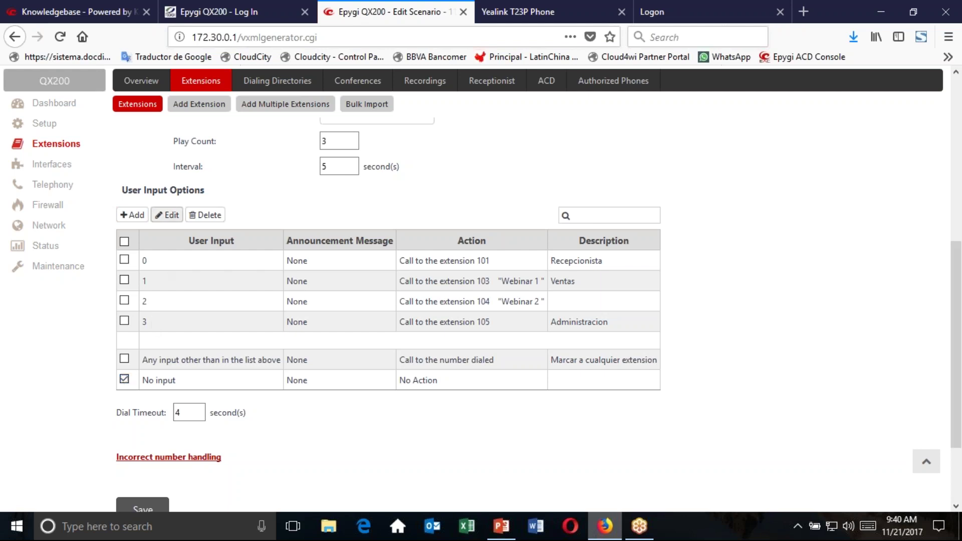
pyautogui.click(170, 216)
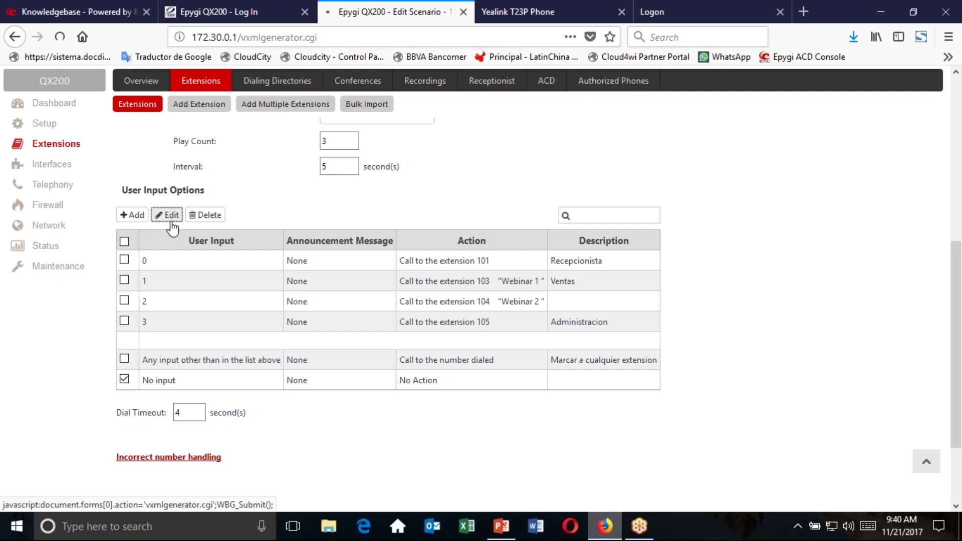
pyautogui.scroll(-5, 167, 227)
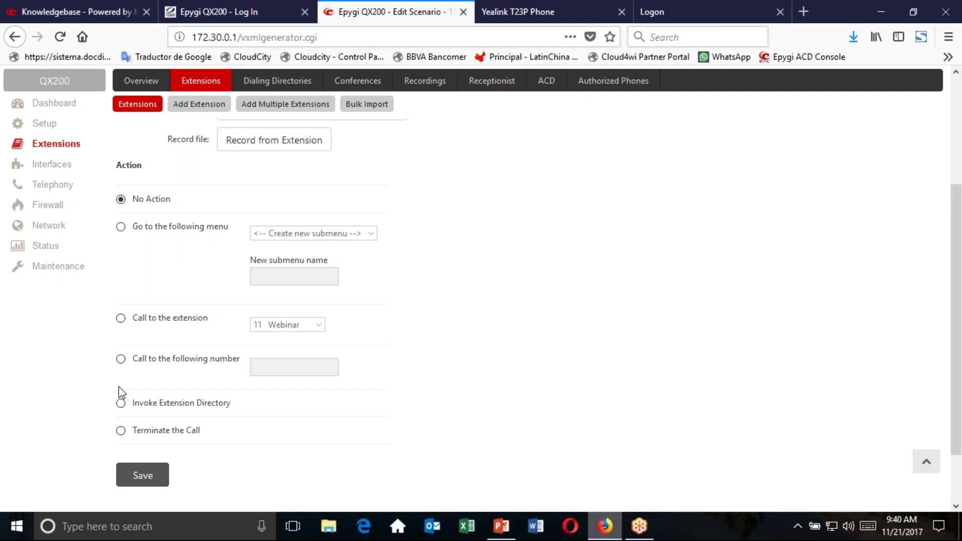
pyautogui.click(121, 431)
pyautogui.click(134, 476)
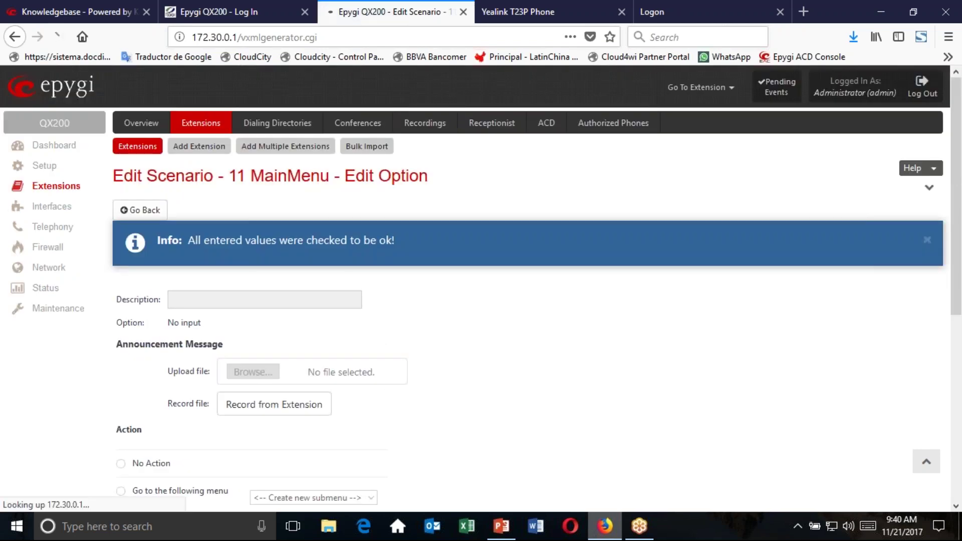
# Step: Set the incorrect number handling action to "Terminate the Call" and save it
pyautogui.scroll(-5, 107, 423)
pyautogui.scroll(-4, 107, 423)
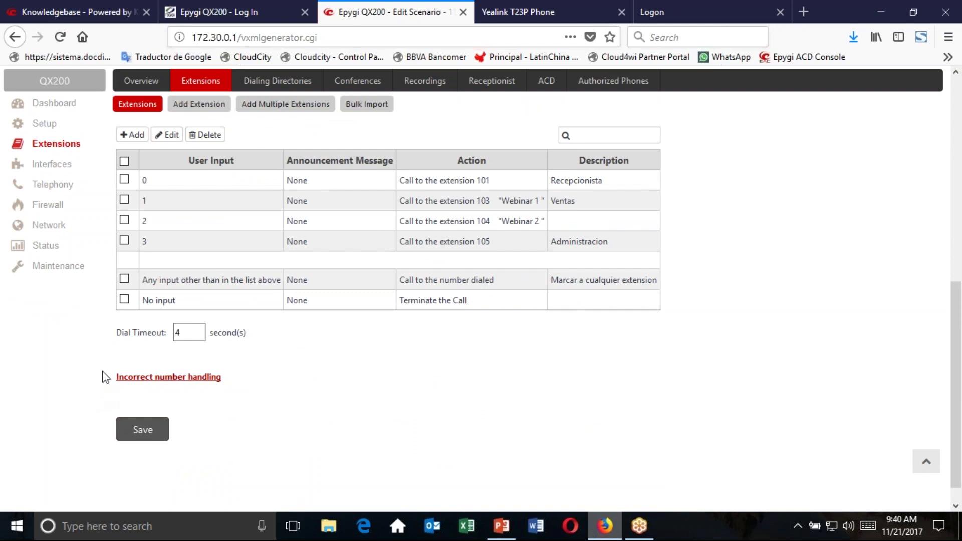
pyautogui.click(158, 378)
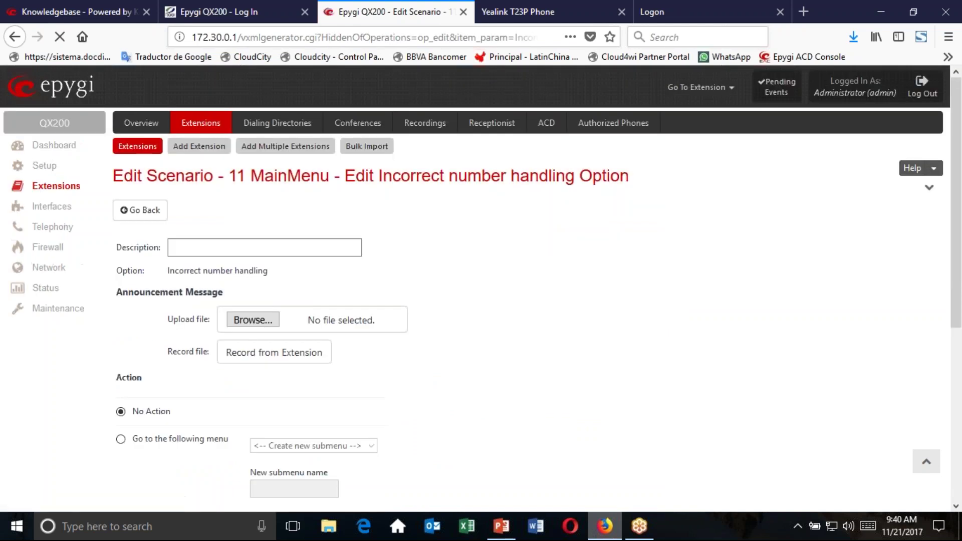
pyautogui.scroll(-5, 165, 369)
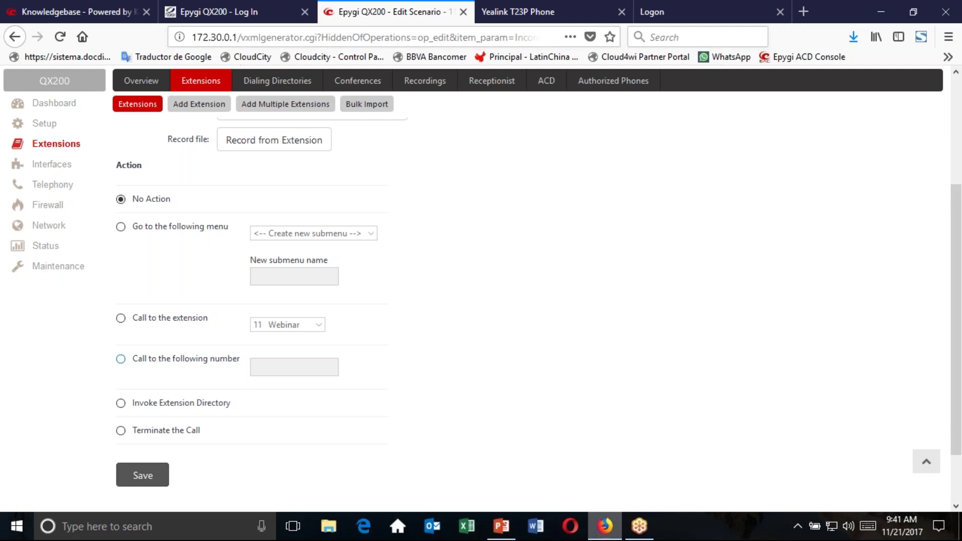
pyautogui.click(121, 432)
pyautogui.click(142, 476)
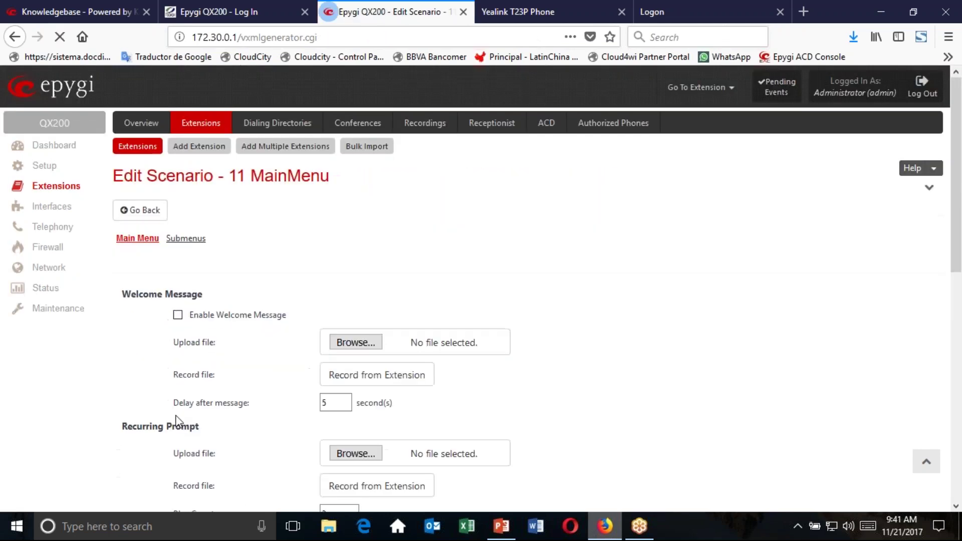
# Step: Set the main menu's dial timeout to 2 seconds
pyautogui.scroll(-10, 178, 421)
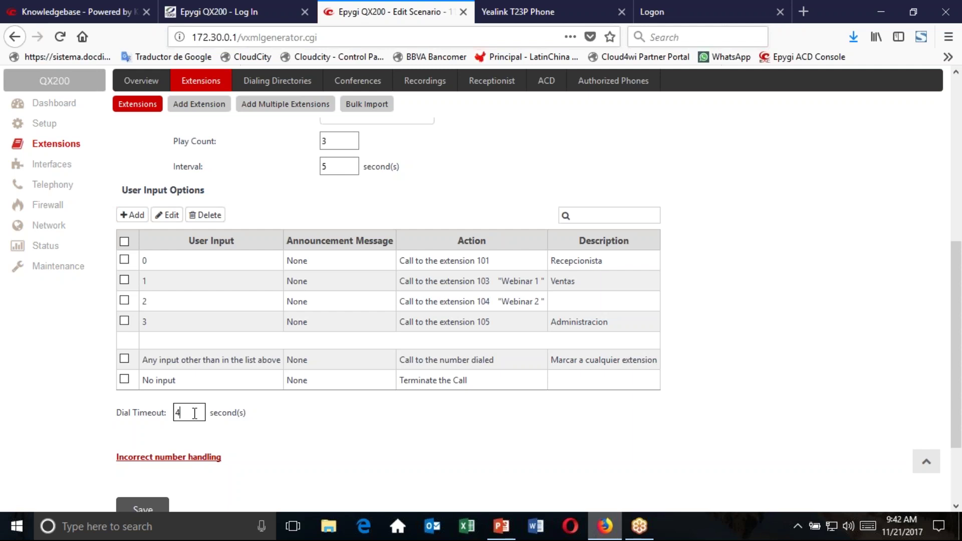
pyautogui.press('BackSpace')
pyautogui.write('2')
pyautogui.scroll(-3, 194, 437)
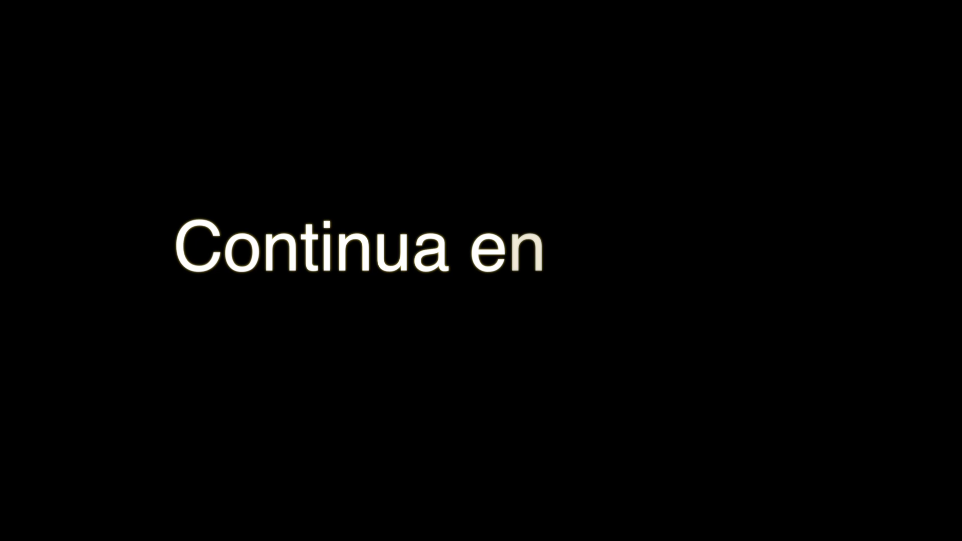